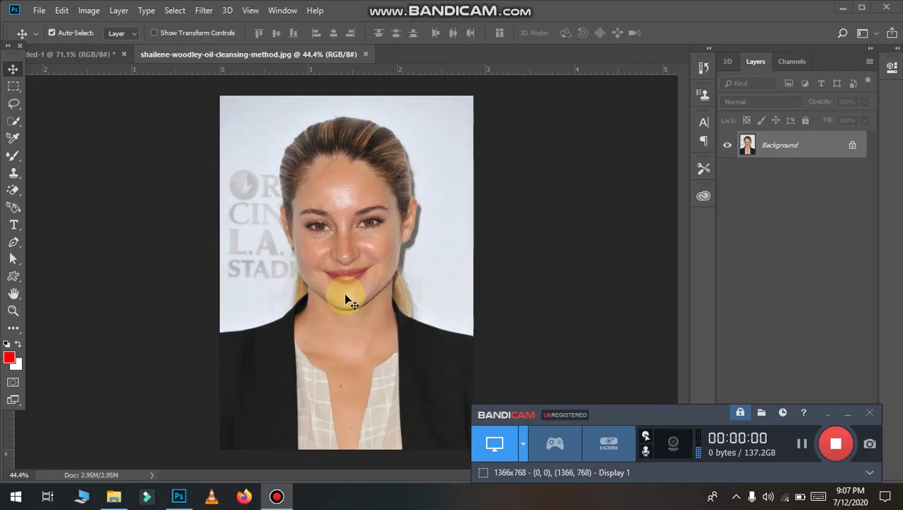
Open the Camera Raw Filter on the portrait photo
scroll(348, 294, "up", 2)
scroll(346, 246, "up", 3)
scroll(346, 247, "up", 3)
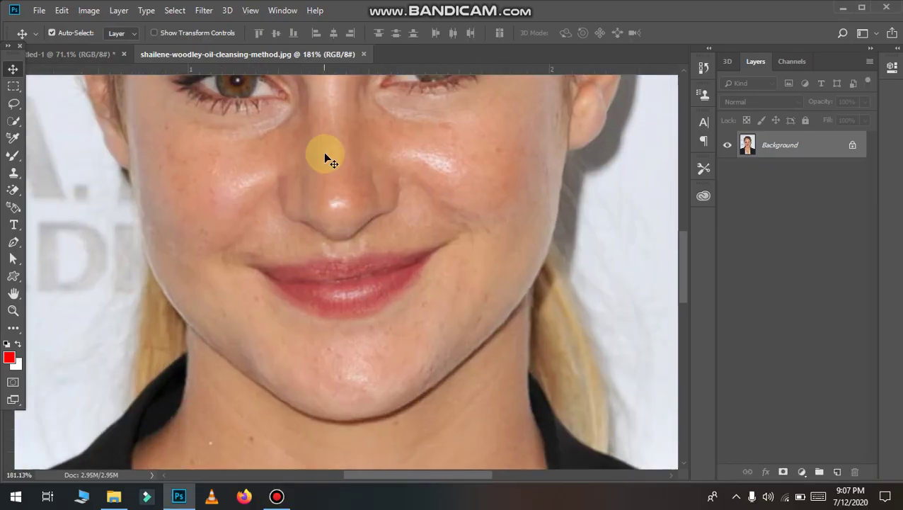
scroll(330, 176, "up", 3)
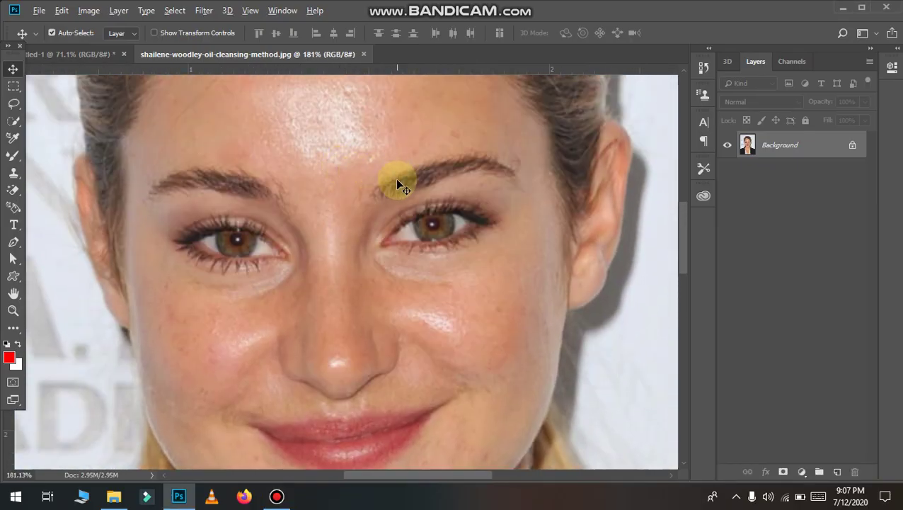
scroll(395, 178, "down", 1)
scroll(371, 224, "up", 2)
scroll(309, 399, "up", 2)
scroll(340, 389, "down", 3)
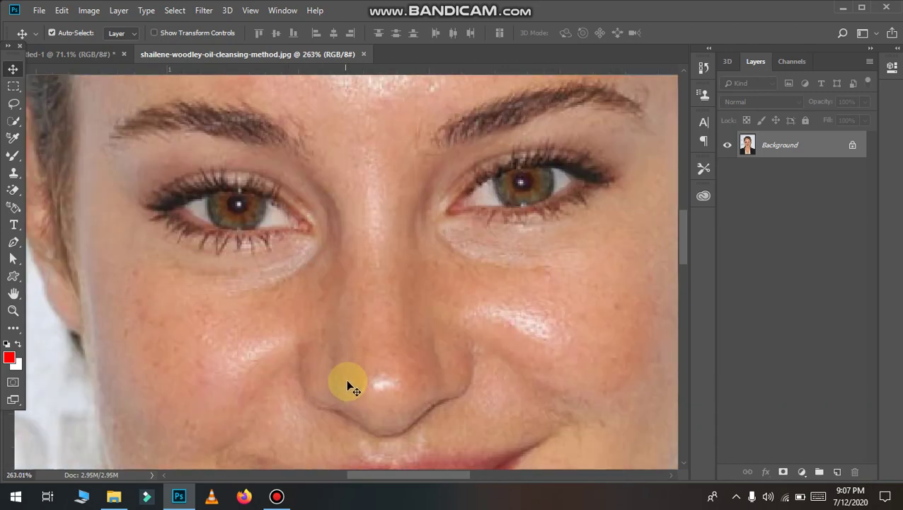
scroll(353, 383, "down", 2)
scroll(353, 383, "down", 1)
scroll(354, 386, "down", 1)
scroll(352, 385, "down", 2)
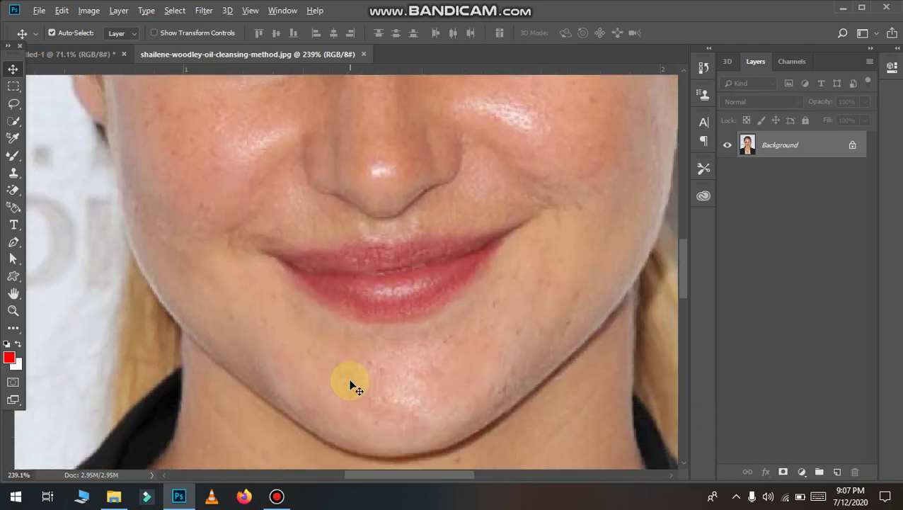
scroll(352, 386, "down", 3)
scroll(352, 386, "down", 3)
scroll(354, 386, "down", 2)
scroll(353, 385, "up", 1)
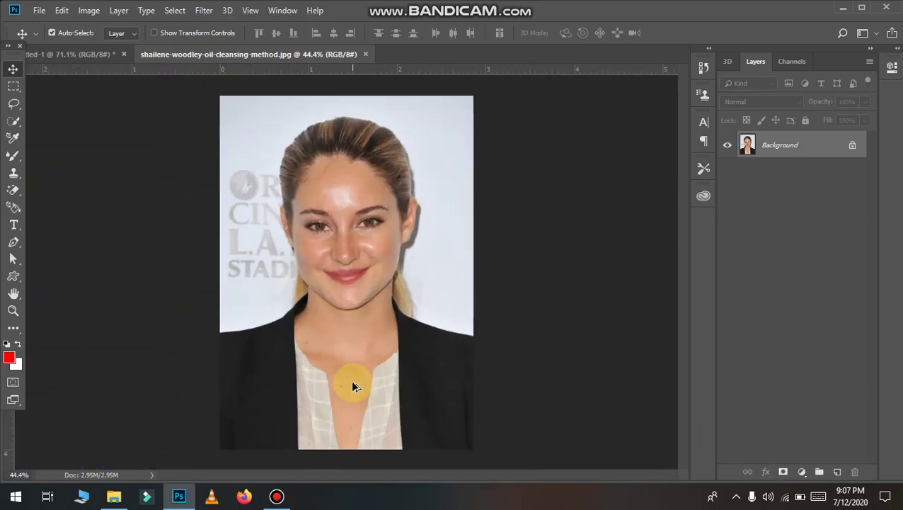
scroll(353, 383, "up", 1)
scroll(352, 380, "down", 1)
scroll(351, 380, "up", 1)
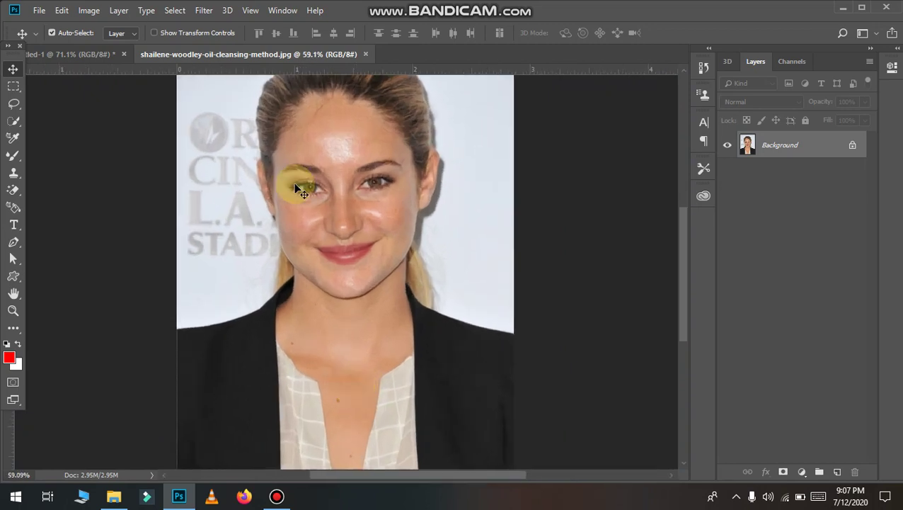
left_click(214, 11)
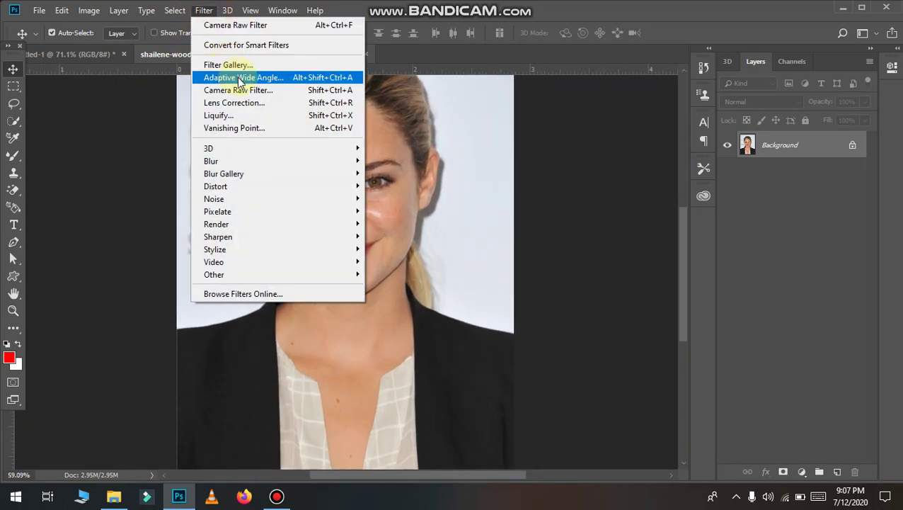
left_click(263, 92)
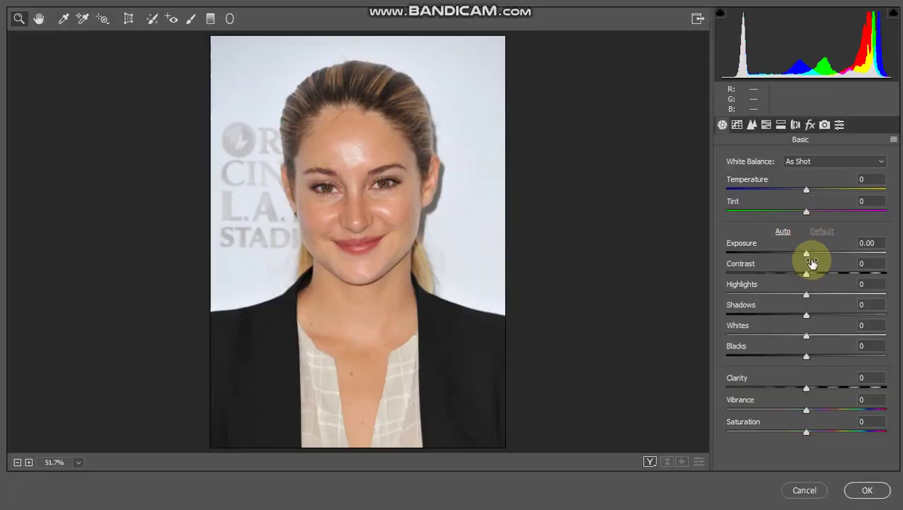
Set Exposure +0.35, Contrast +14, Highlights +49 and Blacks -31, then apply the filter
left_click_drag(811, 257, 811, 257)
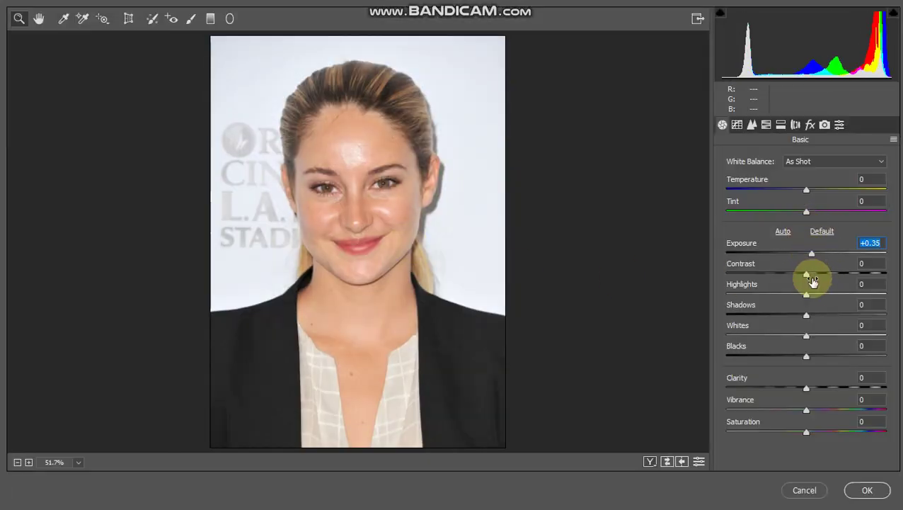
left_click_drag(838, 291, 835, 290)
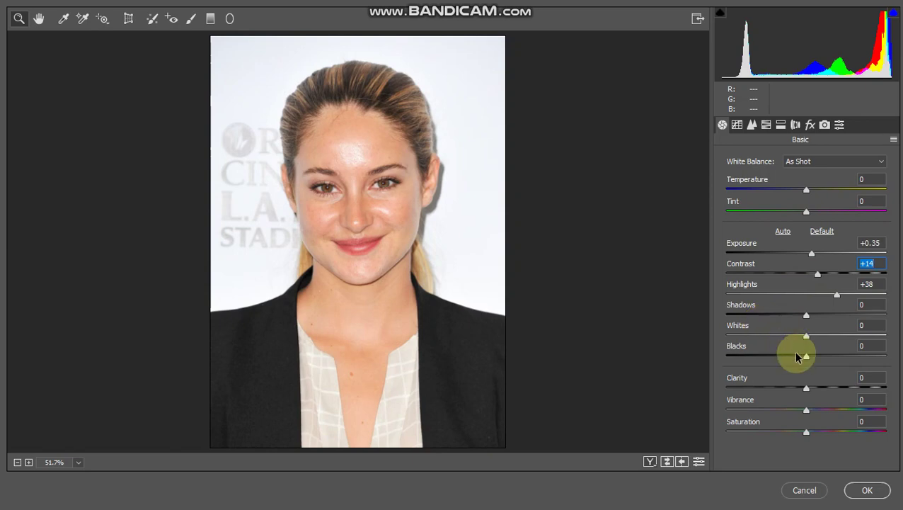
left_click_drag(810, 361, 784, 361)
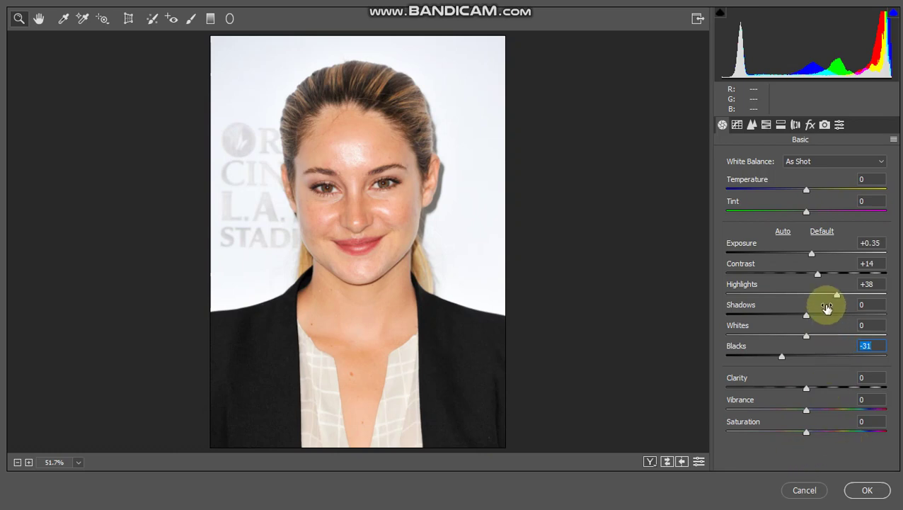
mouse_move(835, 294)
left_mouse_down()
mouse_move(682, 300)
mouse_move(844, 323)
left_mouse_up()
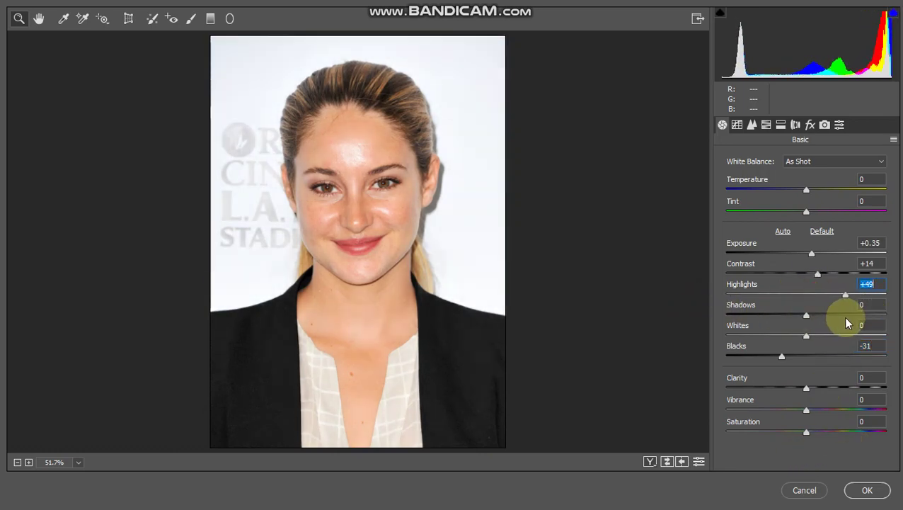
left_click(866, 490)
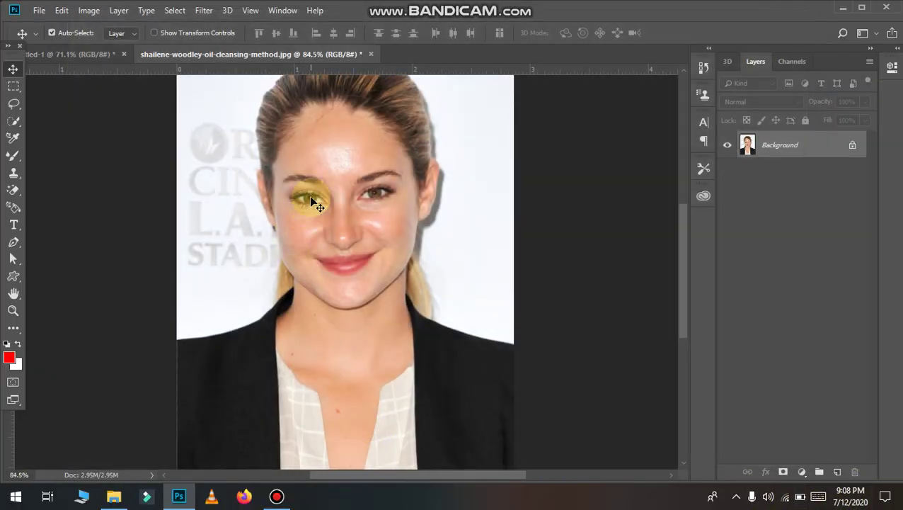
Zoom onto the forehead and switch to a smaller Mixer Brush
scroll(311, 202, "up", 3)
scroll(493, 202, "up", 2)
scroll(494, 205, "up", 2)
scroll(127, 190, "up", 2)
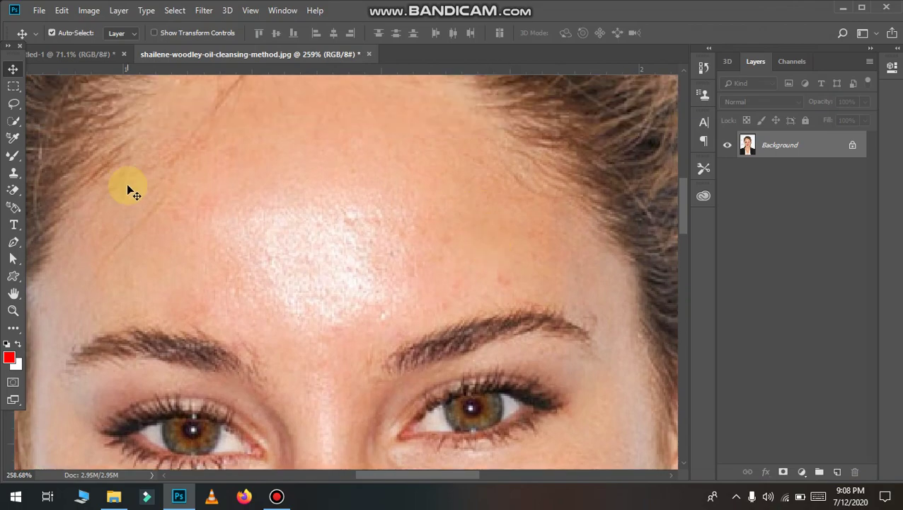
scroll(268, 185, "left", 2)
scroll(305, 186, "down", 2)
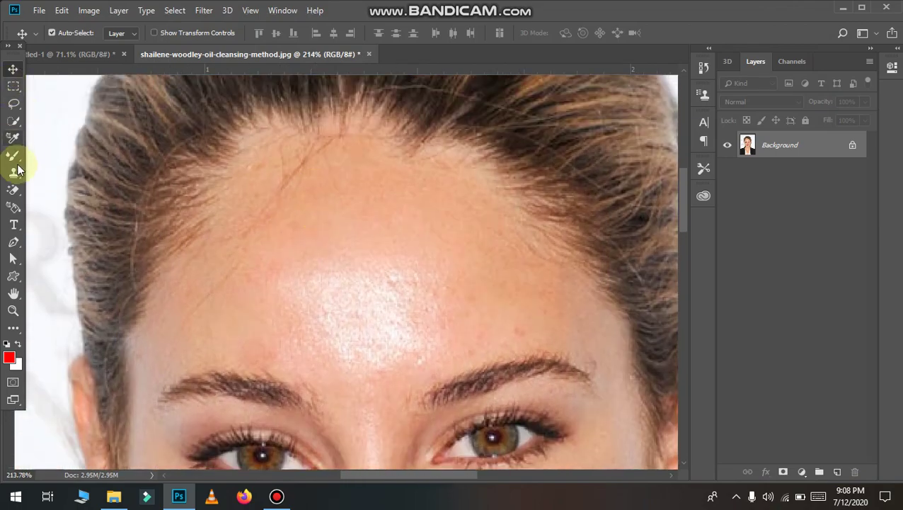
right_click(14, 161)
left_click(57, 197)
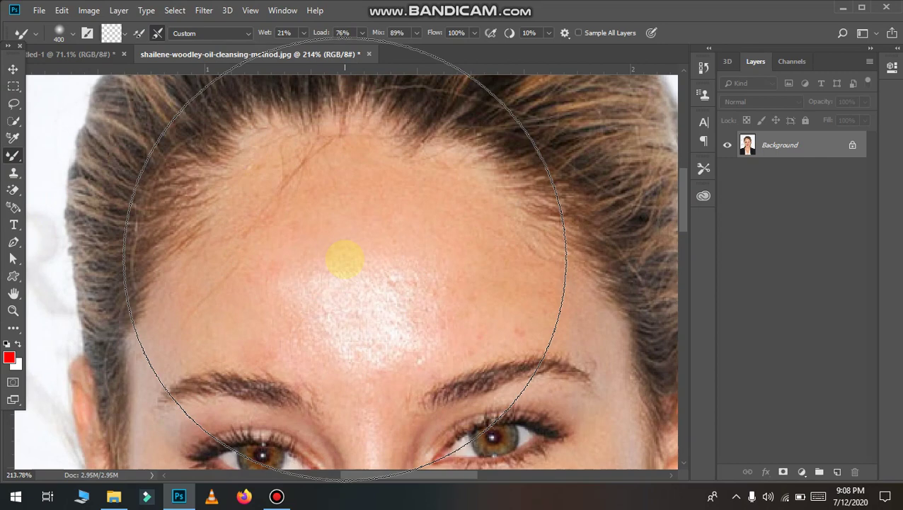
key("bracketleft")
key("bracketleft")
key("bracketleft")
key("bracketleft")
key("bracketleft")
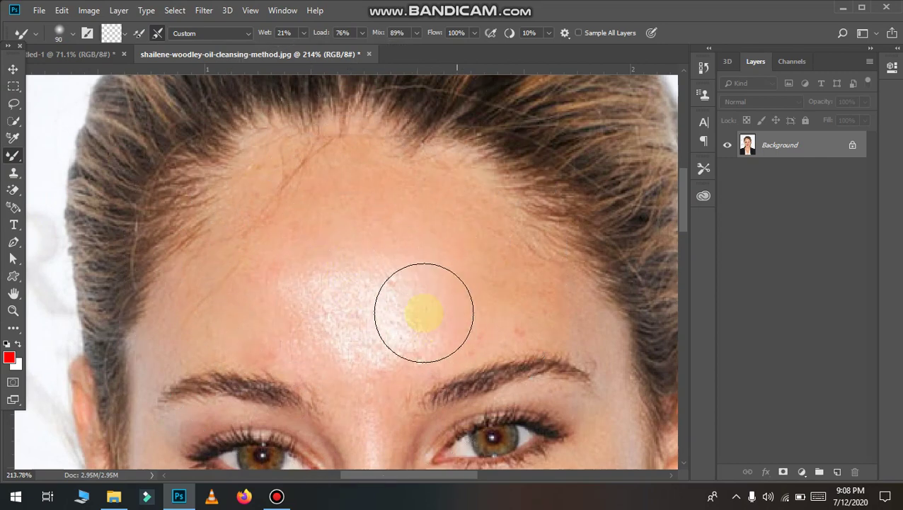
Blend the shine across the forehead centre, hairline, mid forehead and between the brows
left_click_drag(456, 295, 483, 312)
left_click_drag(458, 258, 479, 271)
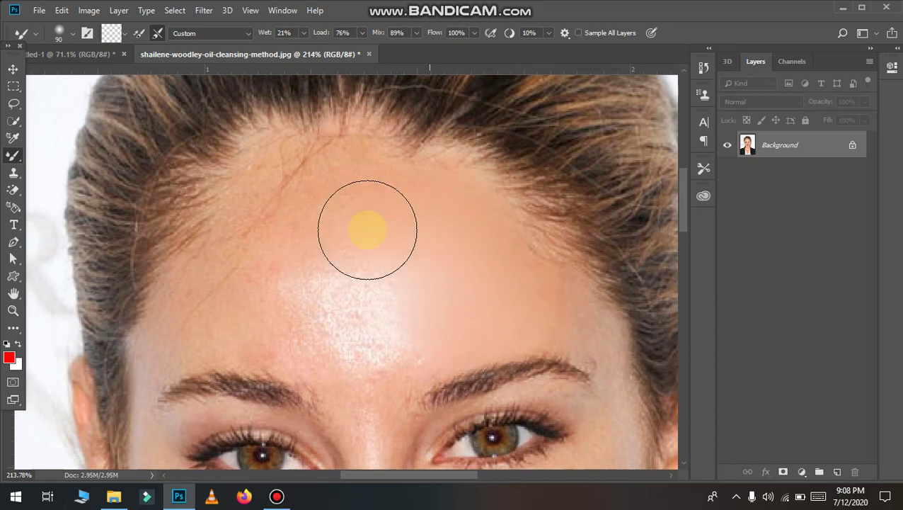
mouse_move(357, 205)
left_mouse_down()
mouse_move(280, 193)
mouse_move(326, 171)
left_mouse_up()
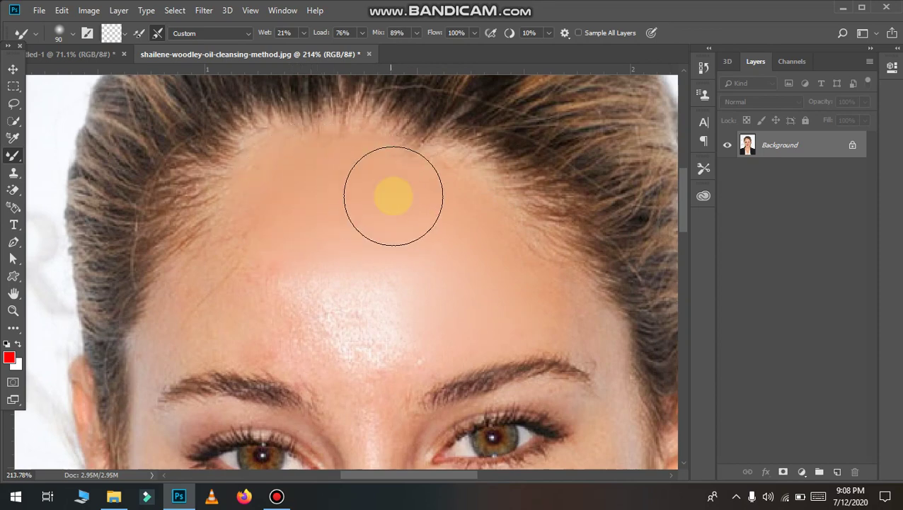
left_click_drag(411, 189, 302, 266)
left_click_drag(295, 310, 363, 303)
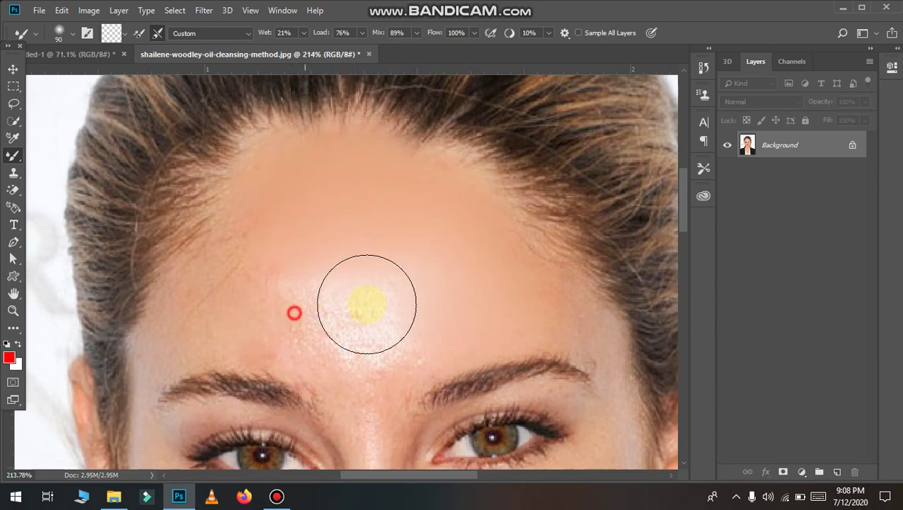
left_click_drag(389, 259, 364, 214)
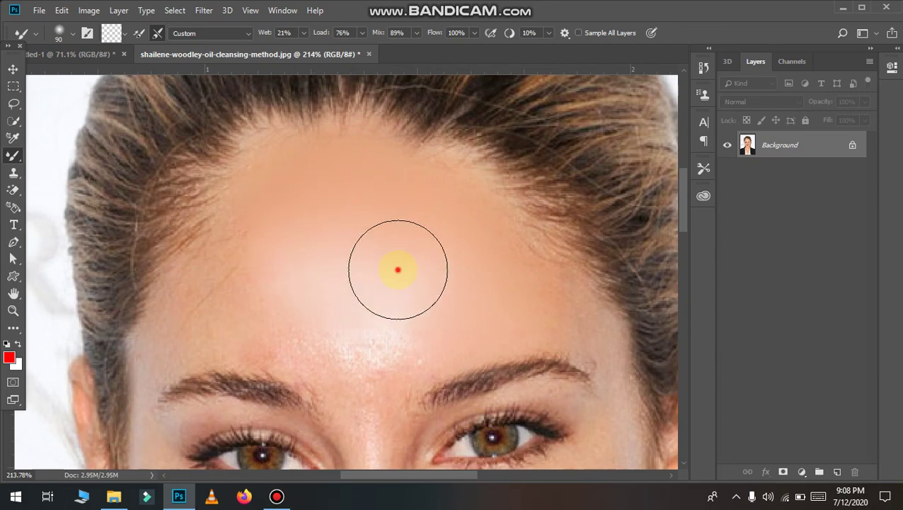
left_click_drag(397, 269, 375, 346)
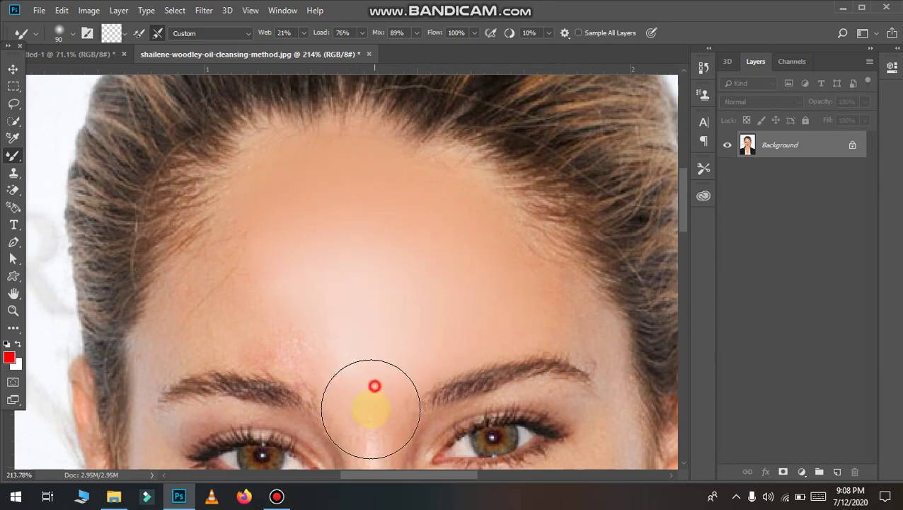
left_click_drag(379, 393, 304, 337)
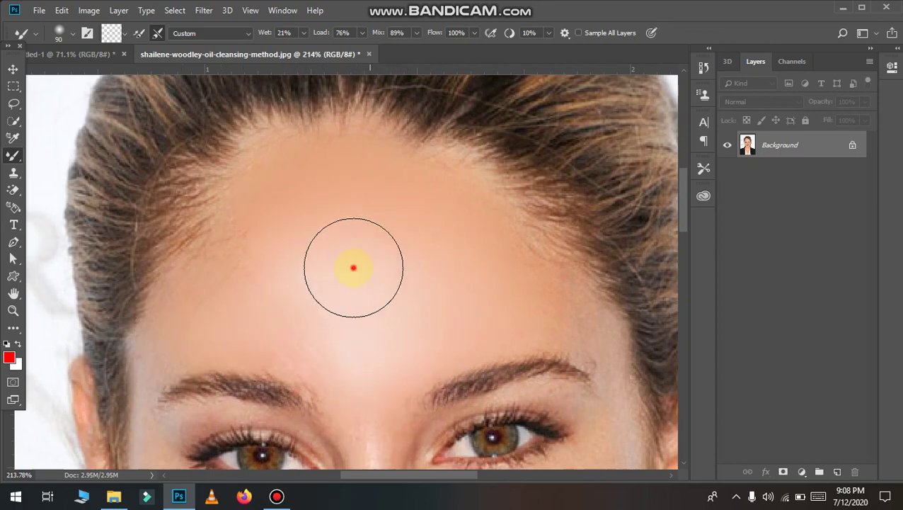
Smooth the left side of the forehead and the temple
mouse_move(353, 267)
left_mouse_down()
mouse_move(261, 237)
mouse_move(246, 247)
left_mouse_up()
left_click_drag(236, 313, 187, 331)
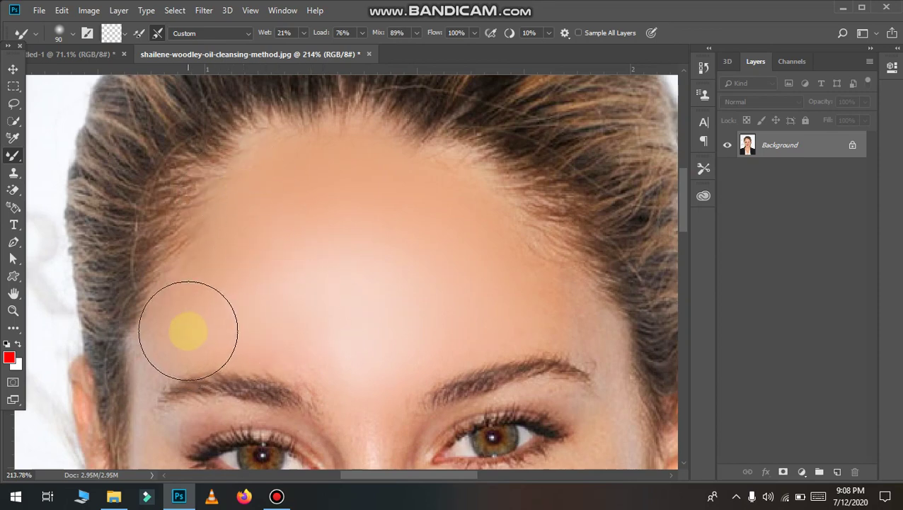
mouse_move(236, 311)
left_mouse_down()
mouse_move(170, 329)
mouse_move(157, 361)
left_mouse_up()
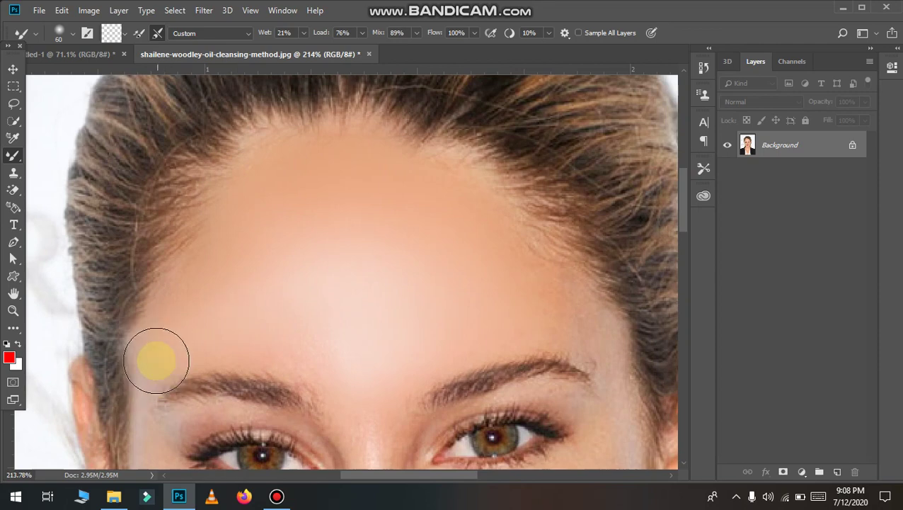
left_click_drag(208, 308, 181, 323)
left_click_drag(252, 276, 172, 347)
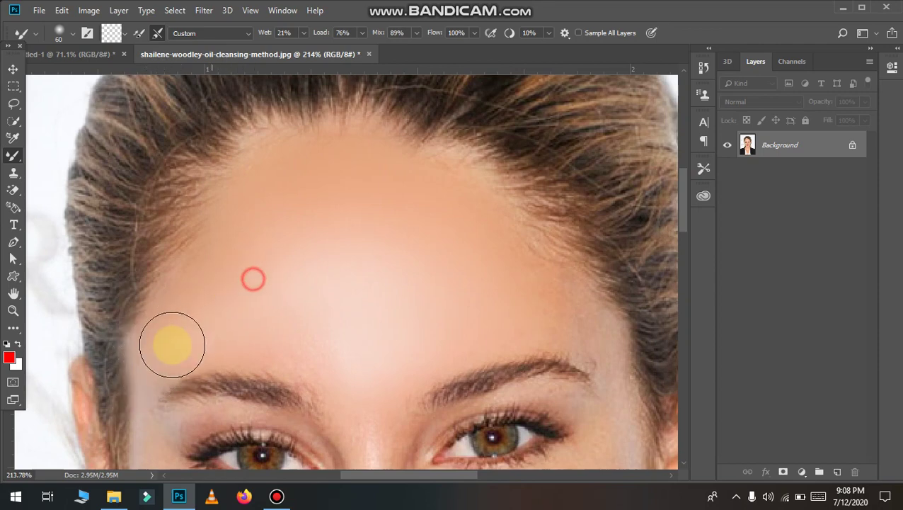
mouse_move(208, 288)
left_mouse_down()
mouse_move(181, 312)
mouse_move(193, 288)
mouse_move(247, 313)
left_mouse_up()
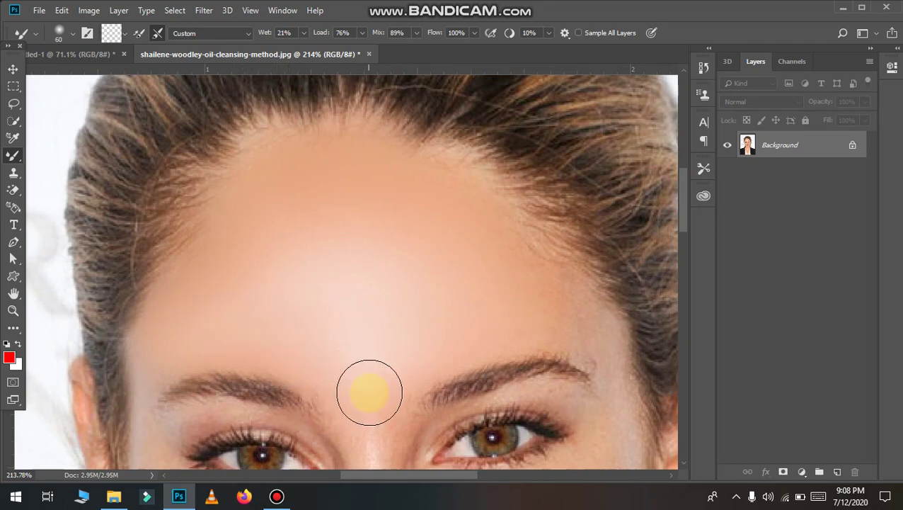
Smooth the upper-right forehead near the temple
scroll(368, 392, "down", 2)
left_click_drag(360, 344, 360, 344)
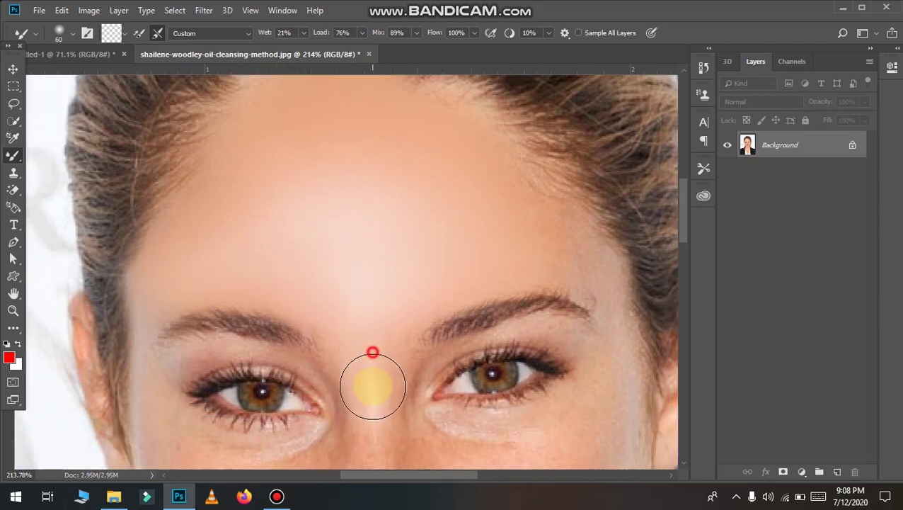
scroll(510, 283, "up", 1)
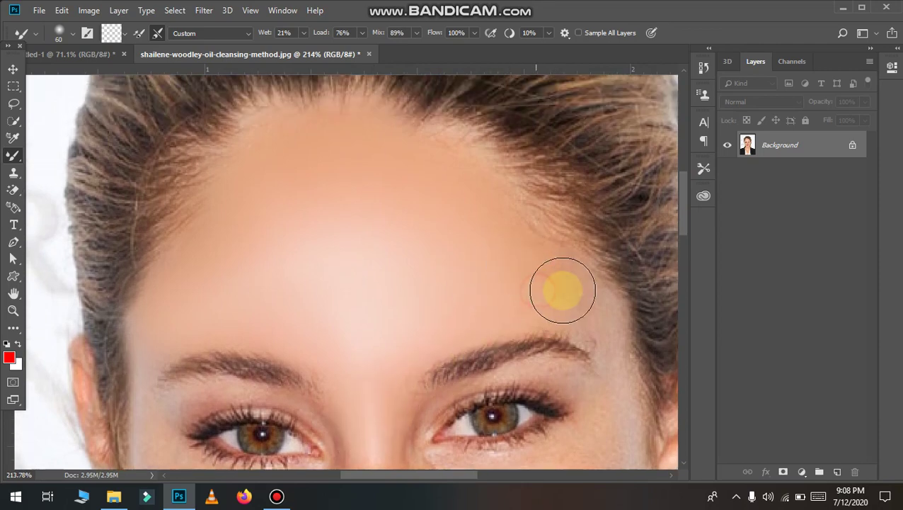
left_click_drag(550, 284, 570, 307)
left_click_drag(540, 266, 603, 330)
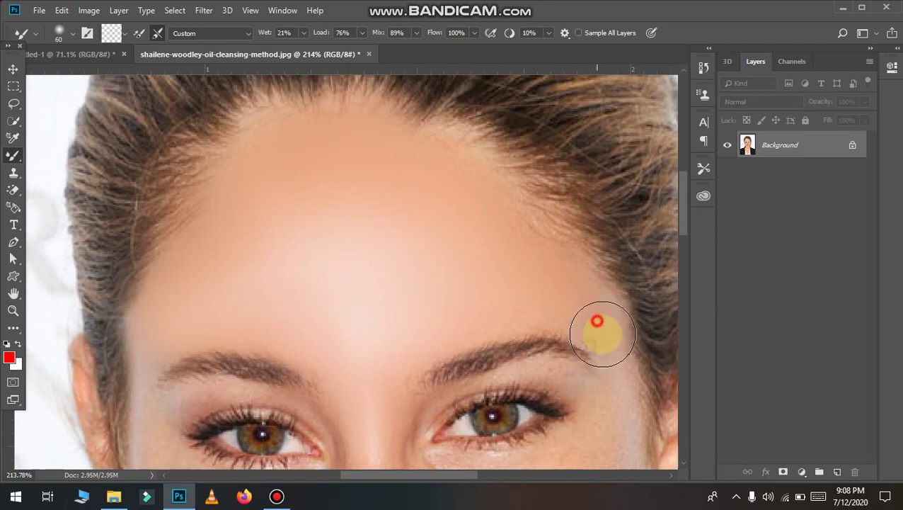
scroll(444, 353, "down", 2)
Blend the shine on the nose tip and down the nose bridge with the Mixer Brush
scroll(433, 343, "down", 3)
scroll(454, 343, "down", 2)
scroll(375, 269, "down", 1)
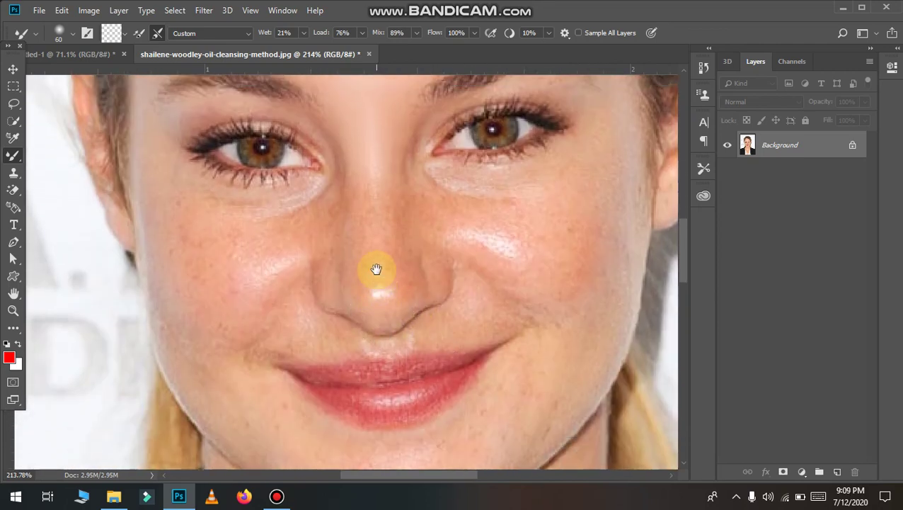
scroll(376, 269, "up", 2)
scroll(383, 329, "up", 3)
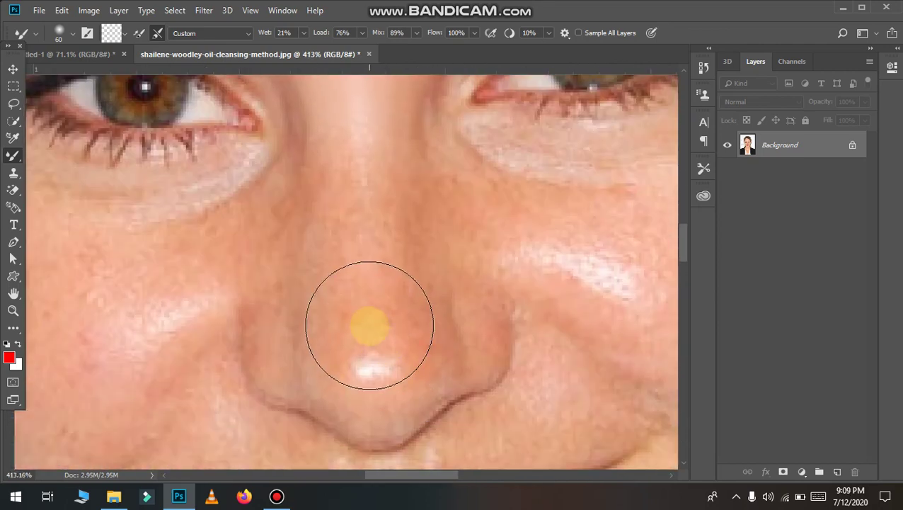
mouse_move(369, 325)
left_mouse_down()
mouse_move(364, 256)
mouse_move(362, 292)
mouse_move(357, 287)
mouse_move(363, 305)
mouse_move(373, 242)
mouse_move(385, 268)
left_mouse_up()
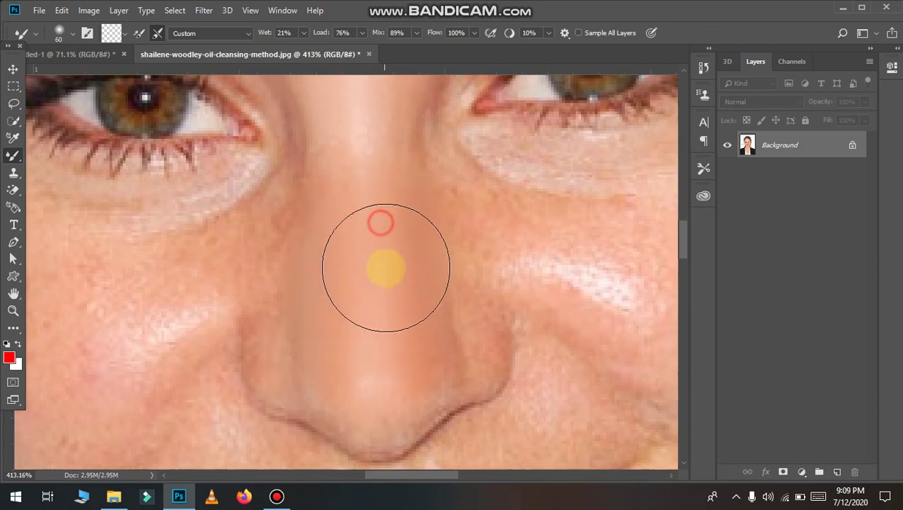
scroll(375, 219, "up", 2)
mouse_move(365, 170)
left_mouse_down()
mouse_move(359, 241)
mouse_move(349, 151)
mouse_move(350, 184)
left_mouse_up()
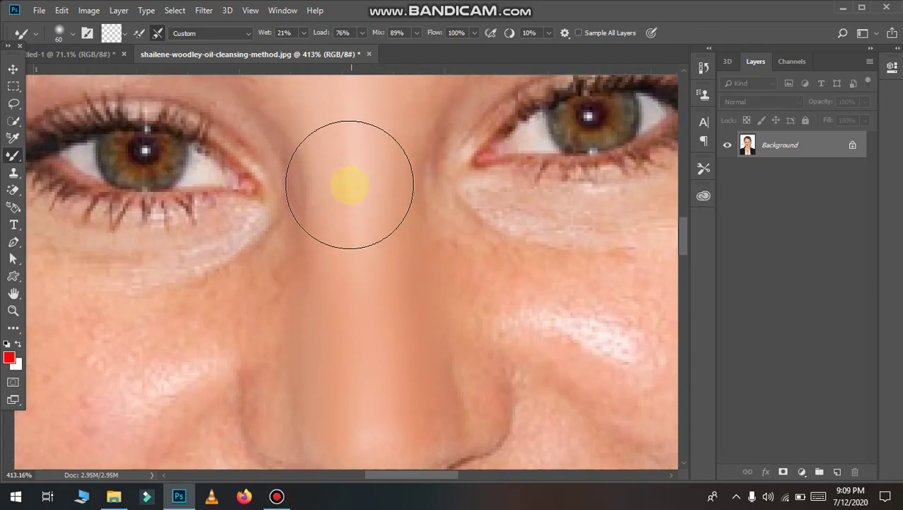
left_click_drag(359, 250, 359, 333)
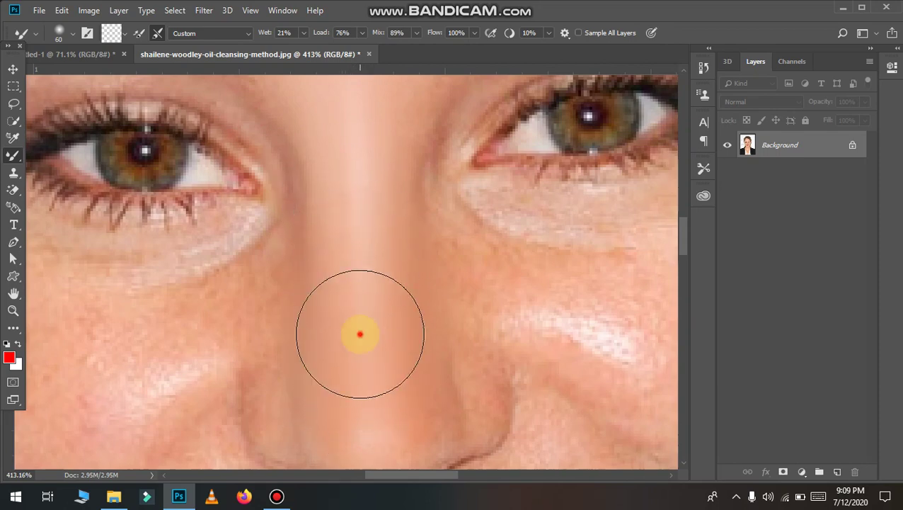
Dab the Mixer Brush on the nose tip to blend it
scroll(360, 333, "down", 1)
scroll(361, 379, "down", 2)
scroll(365, 382, "up", 2)
scroll(368, 429, "up", 1)
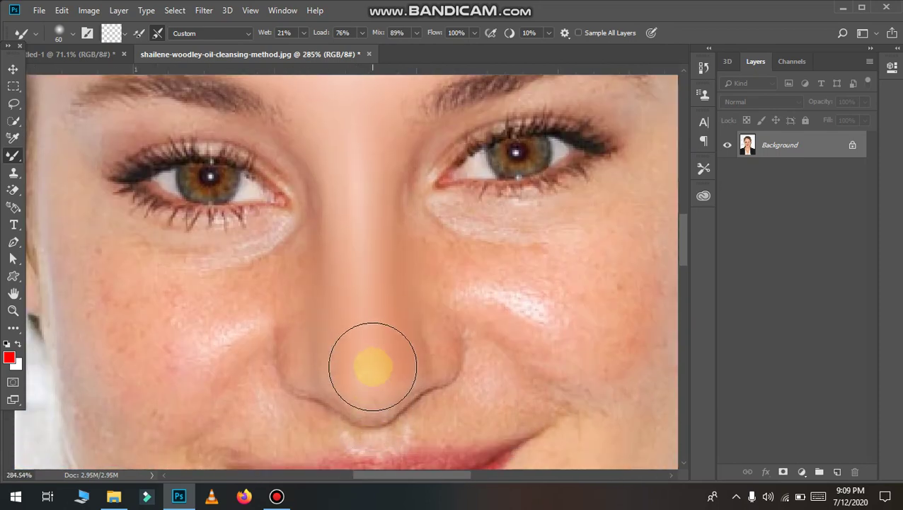
left_click(373, 366)
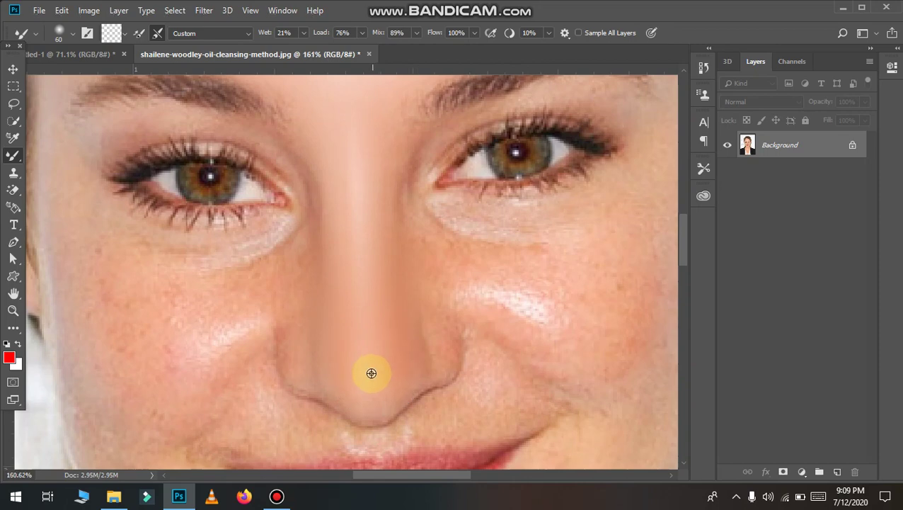
Undo the last nose-tip blending stroke with Ctrl+Z
scroll(372, 373, "down", 2)
scroll(423, 387, "up", 1)
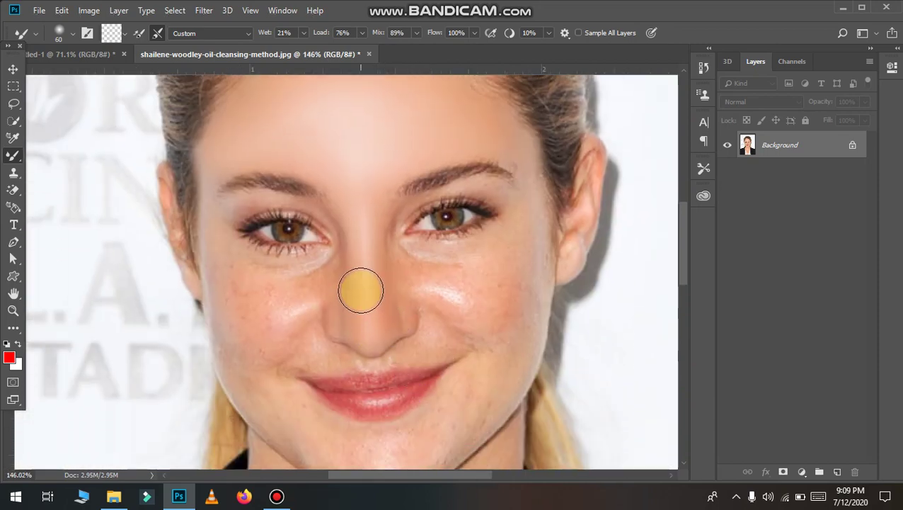
scroll(365, 303, "up", 1)
scroll(366, 298, "up", 2)
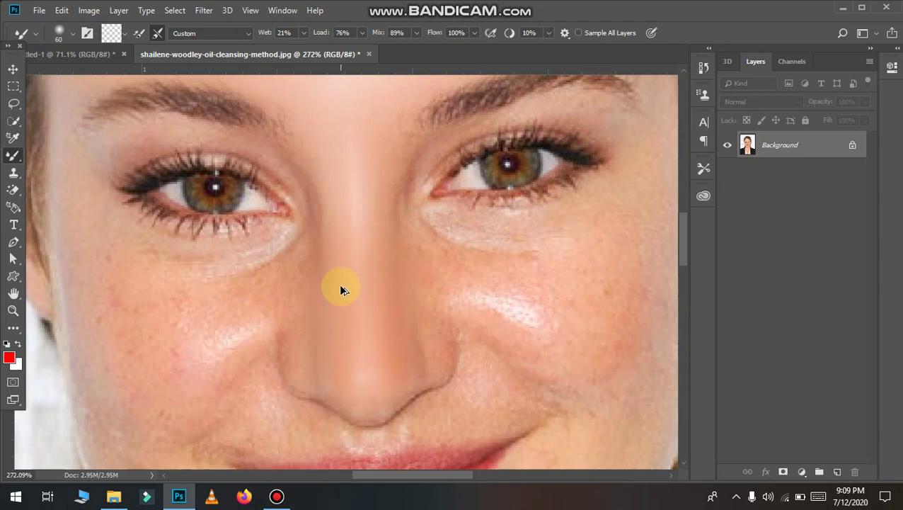
key("ctrl+z")
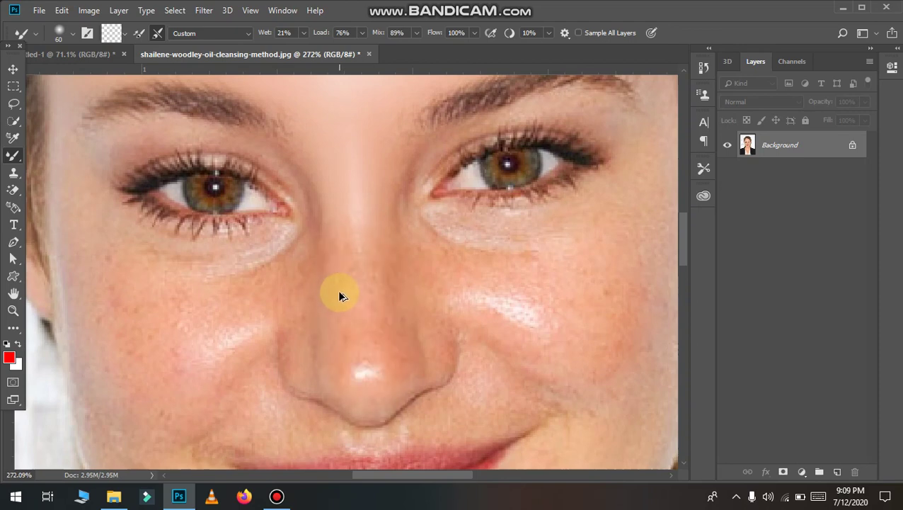
scroll(358, 272, "down", 3)
scroll(338, 335, "up", 1)
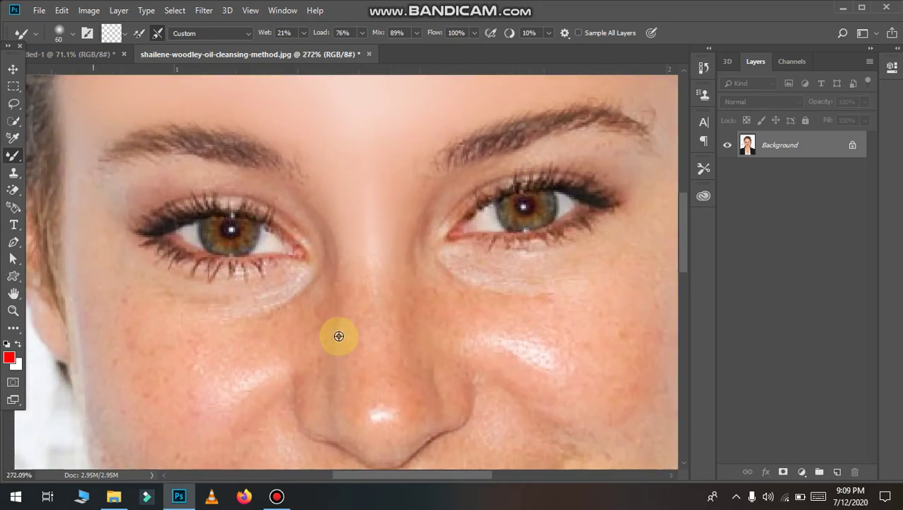
scroll(351, 349, "up", 1)
scroll(417, 395, "up", 2)
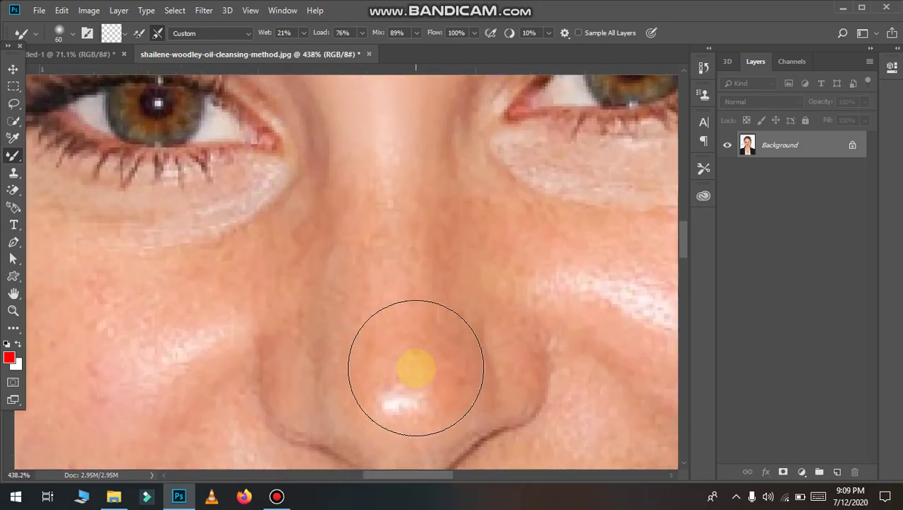
Add a new empty layer and switch to the Brush Tool, undoing a stray red stroke
left_click(835, 472)
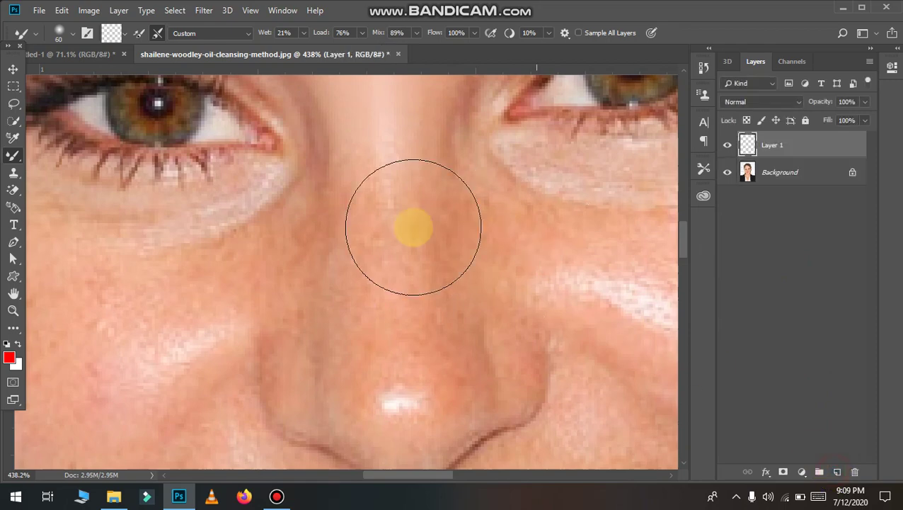
right_click(10, 159)
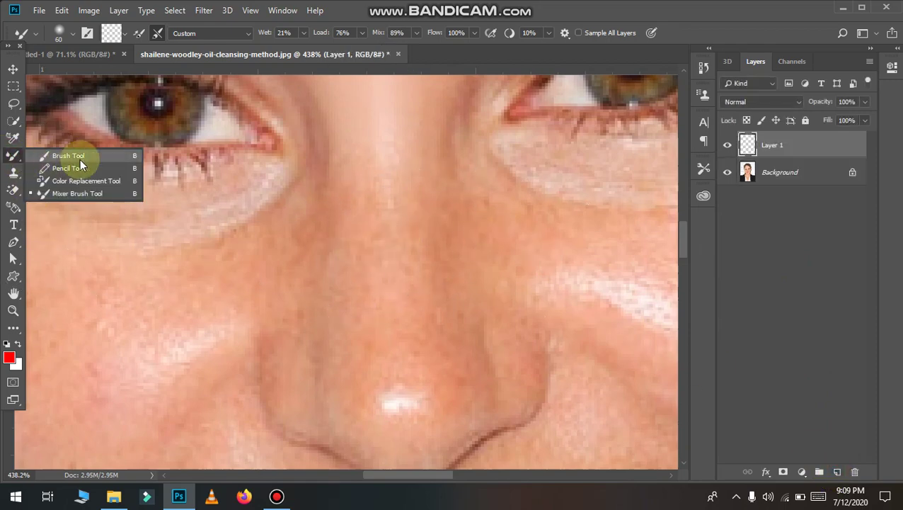
left_click(78, 157)
left_click_drag(397, 356, 403, 212)
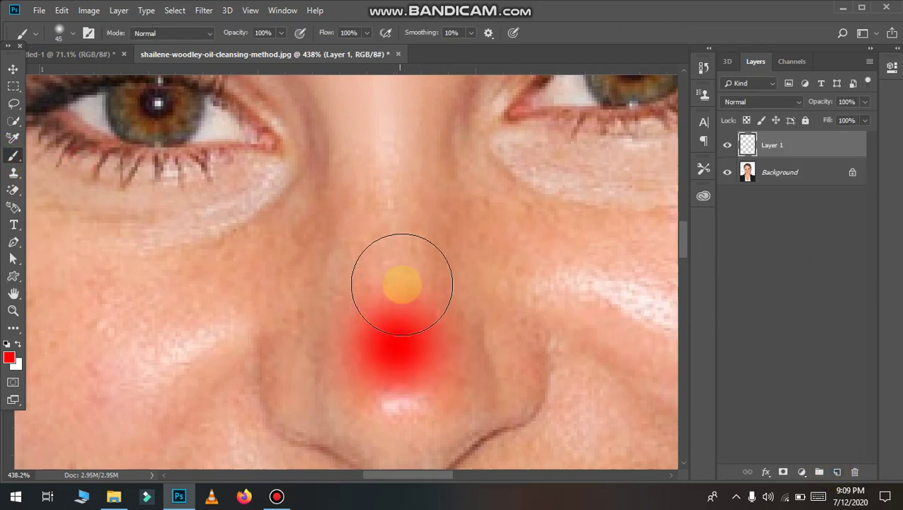
key("ctrl+z")
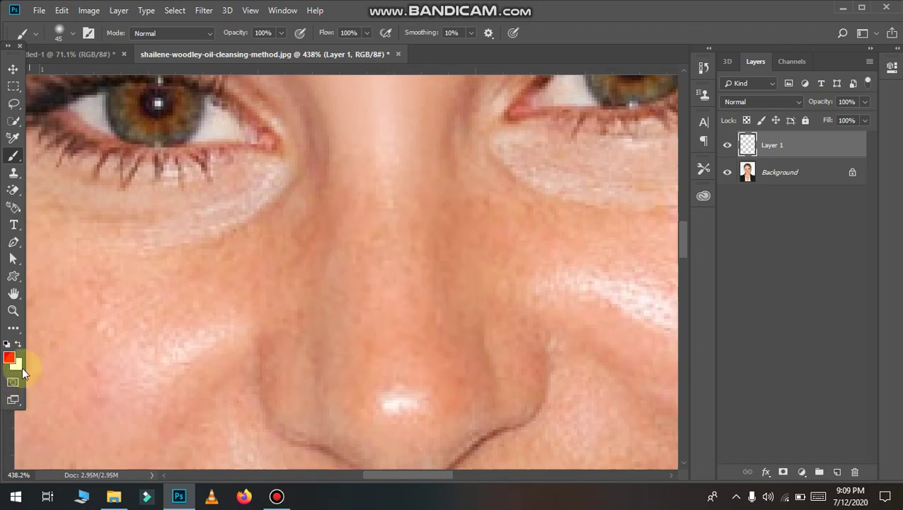
Paint soft white highlights on the nose and lower the layer's opacity
left_click(17, 344)
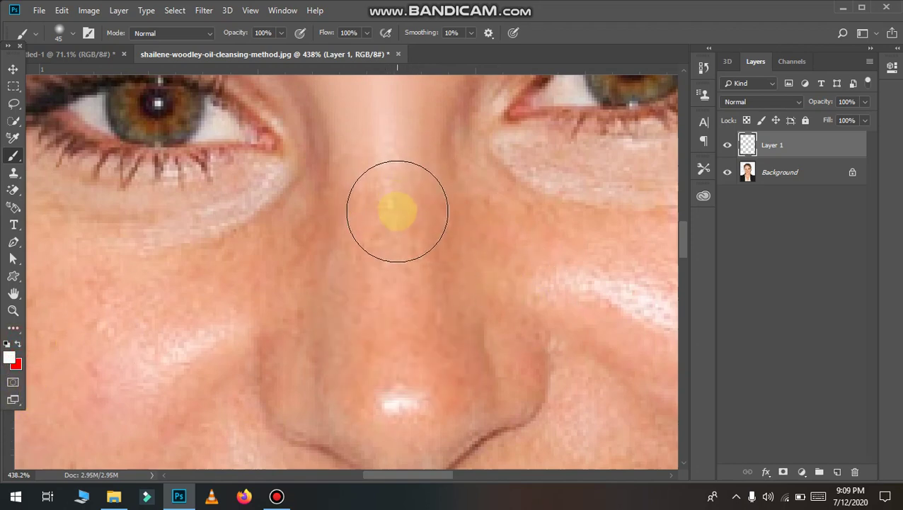
left_click(393, 207)
left_click(389, 312)
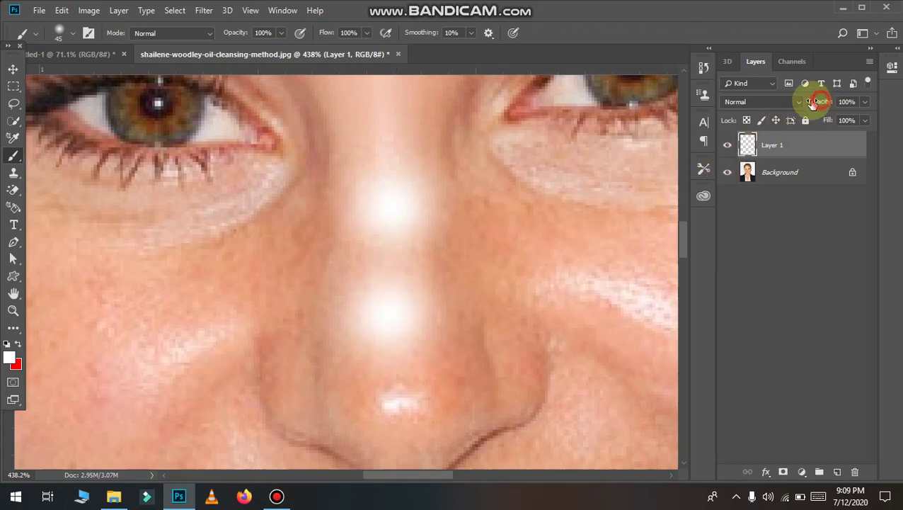
left_click_drag(814, 101, 796, 106)
left_click(384, 356)
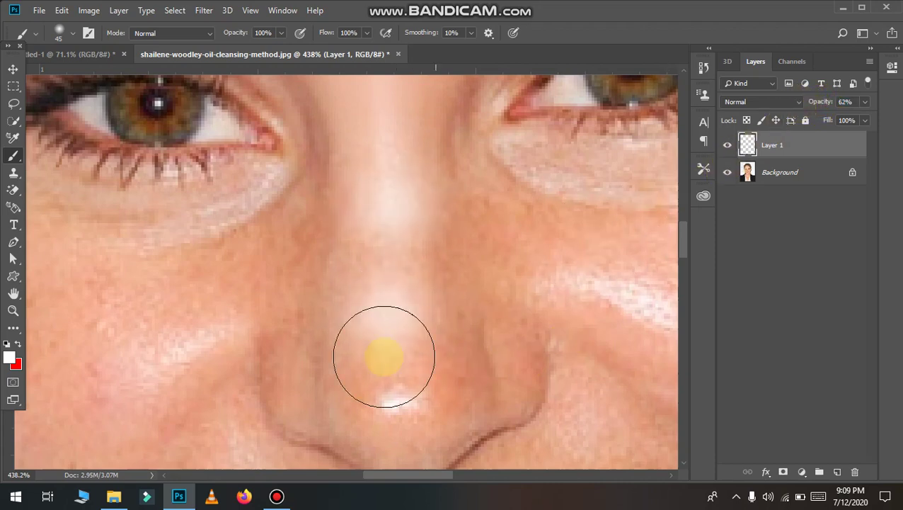
Fill in more white along the nose bridge and merge the layer into Background
left_click(390, 362)
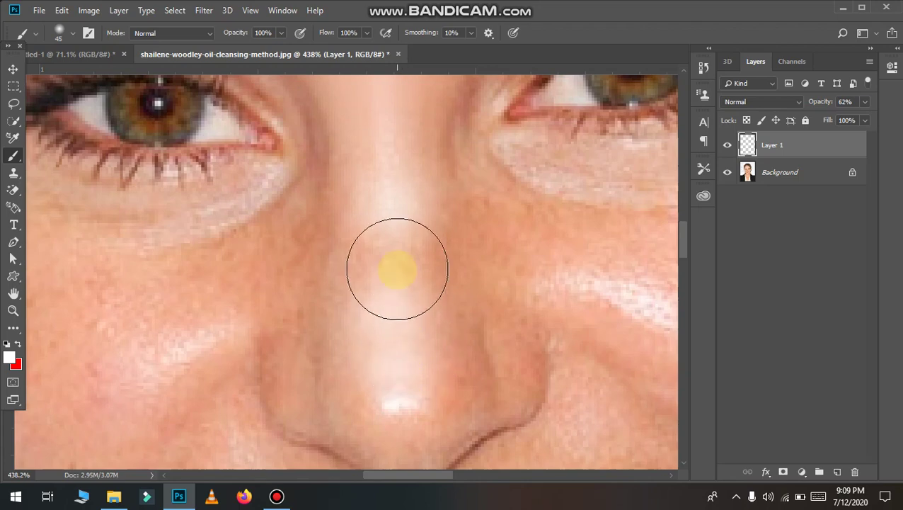
left_click(395, 264)
left_click(859, 181)
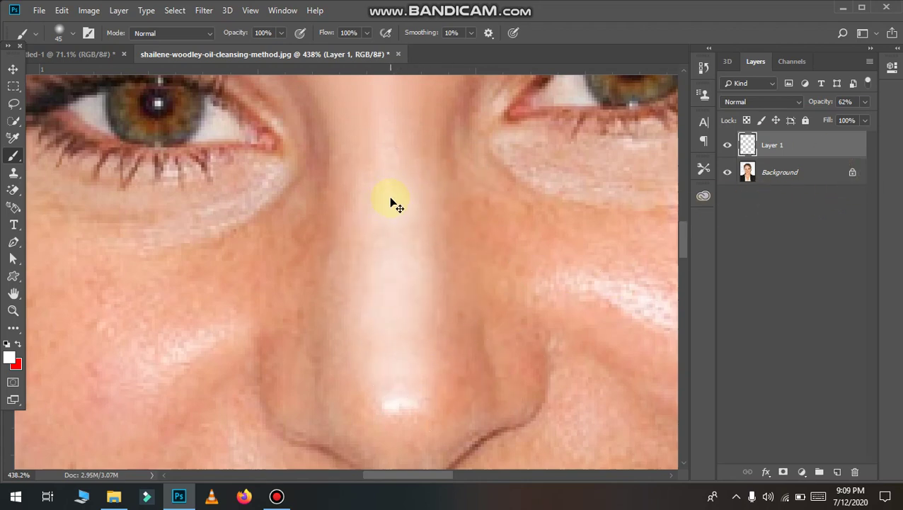
left_click_drag(389, 202, 397, 187)
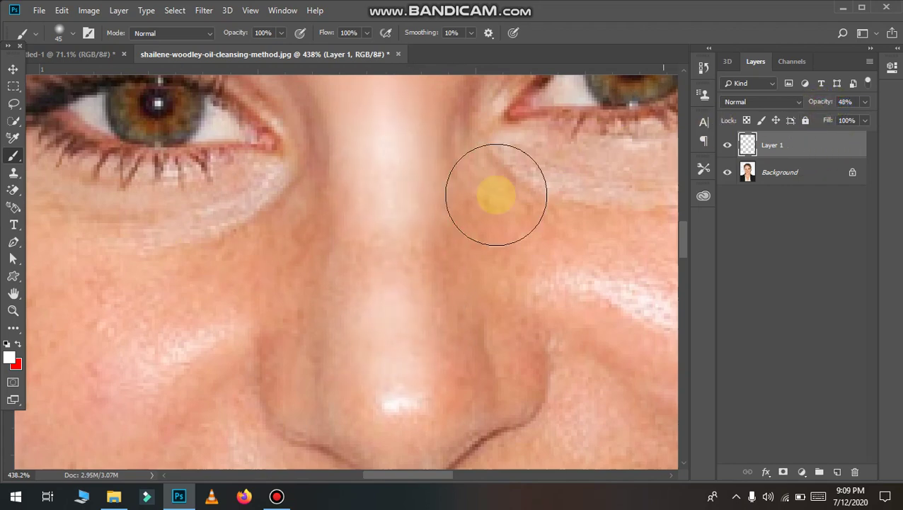
left_click(803, 177)
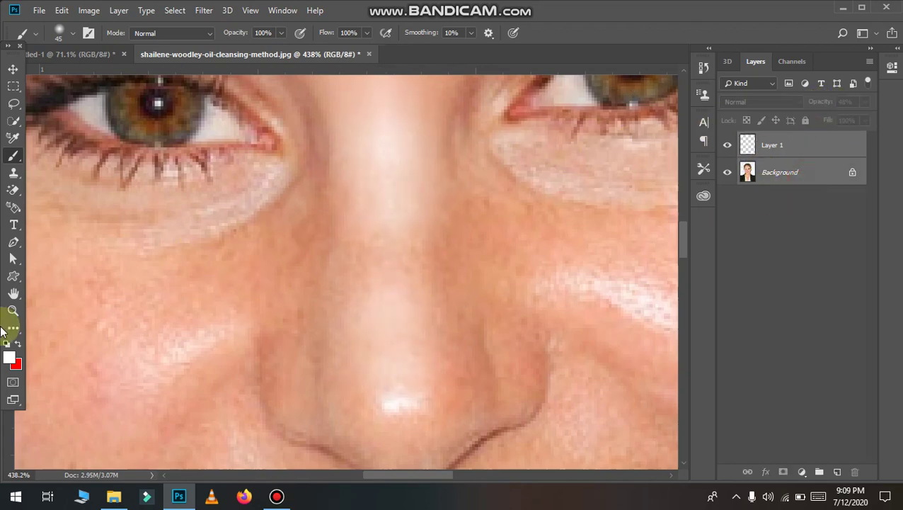
key("ctrl+e")
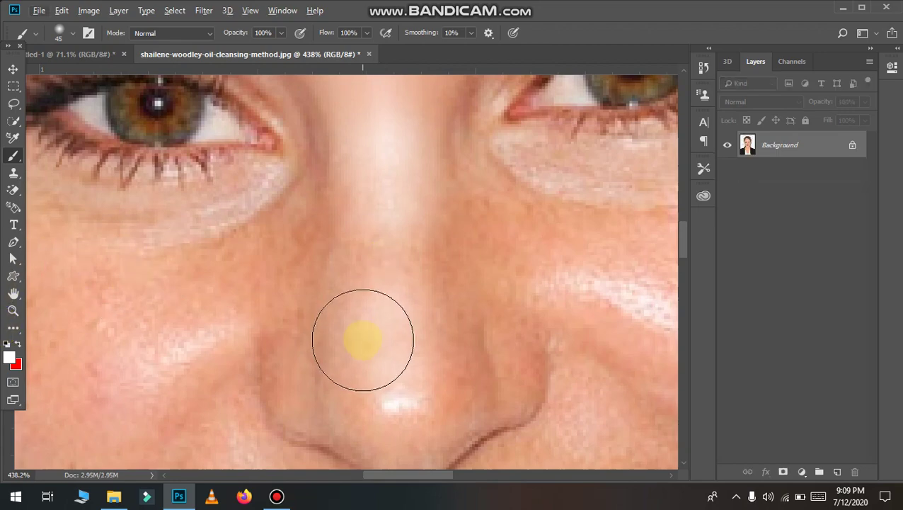
Switch back to the Mixer Brush and smooth the skin down the nose ridge
right_click(13, 155)
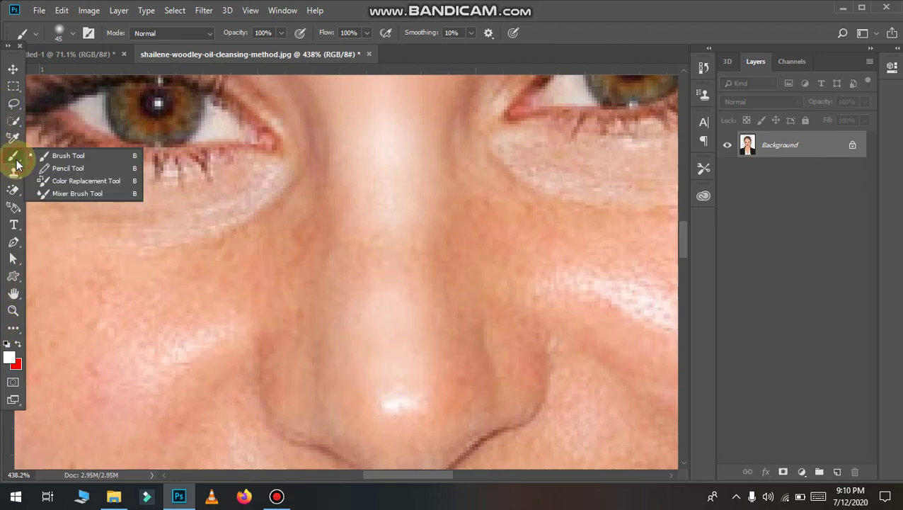
left_click(56, 194)
left_click(393, 349)
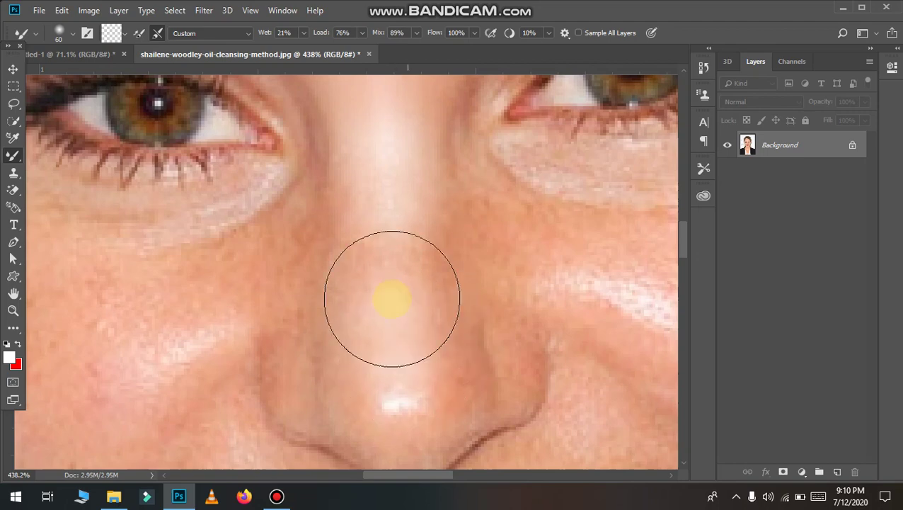
left_click(402, 349)
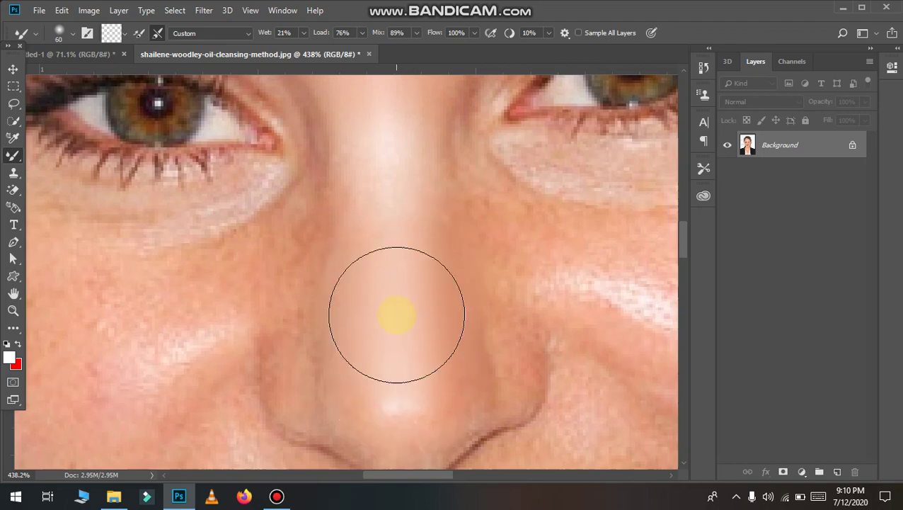
left_click(399, 192)
left_click_drag(399, 192, 394, 322)
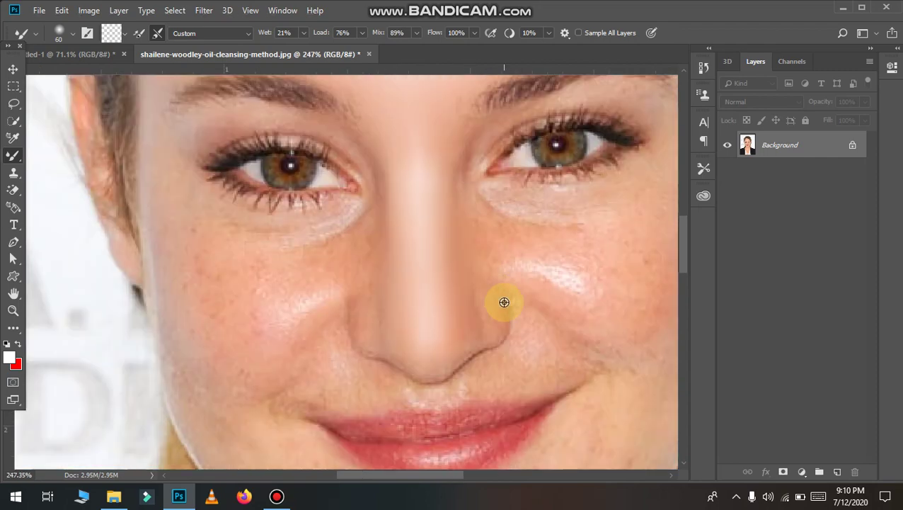
Blend the shiny patch across the cheek, lower cheek and under the eye
scroll(503, 305, "down", 3)
scroll(504, 305, "down", 1)
scroll(516, 298, "up", 1)
scroll(516, 302, "up", 1)
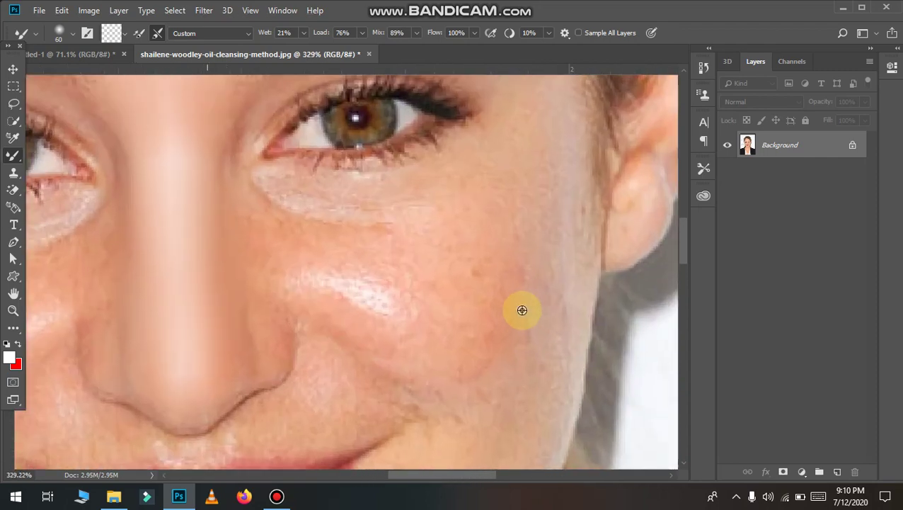
mouse_move(342, 286)
left_mouse_down()
mouse_move(368, 293)
mouse_move(335, 281)
mouse_move(375, 298)
mouse_move(252, 230)
mouse_move(380, 277)
mouse_move(372, 240)
left_mouse_up()
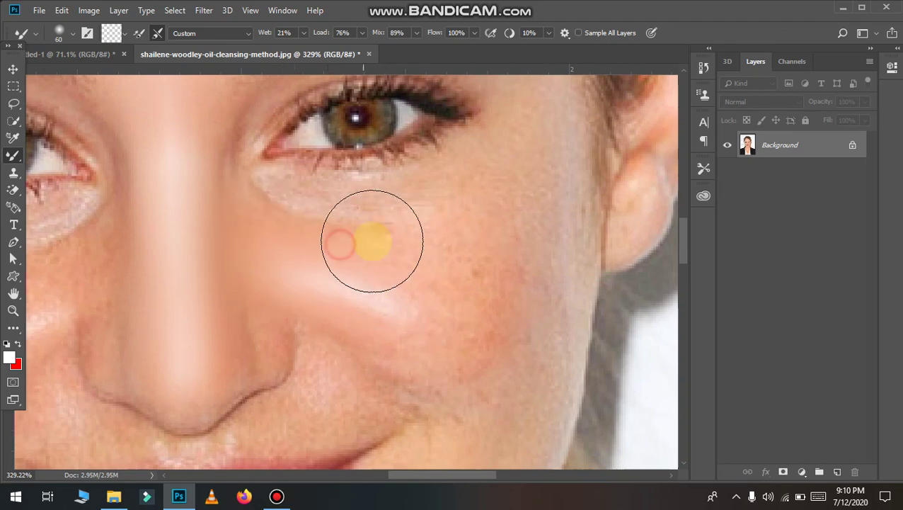
left_click_drag(385, 275, 447, 298)
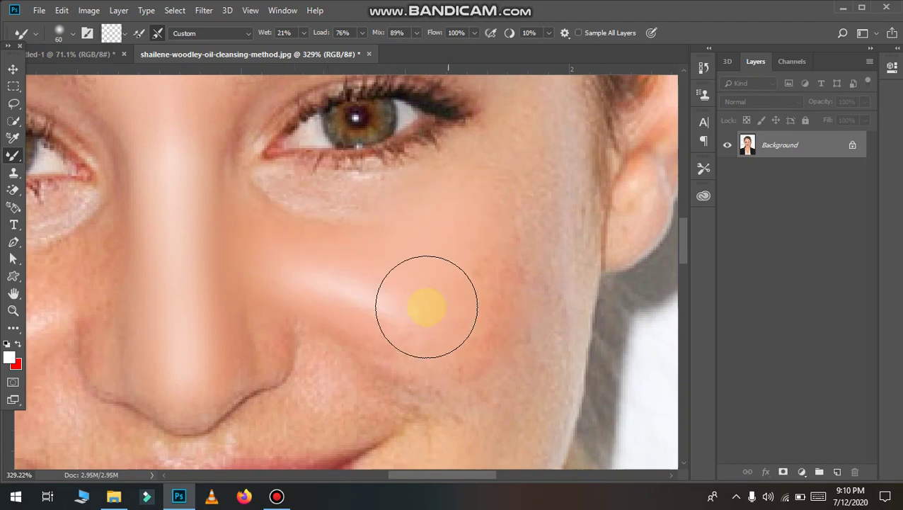
left_click_drag(357, 286, 456, 379)
mouse_move(440, 346)
left_mouse_down()
mouse_move(463, 409)
mouse_move(458, 387)
left_mouse_up()
mouse_move(439, 290)
left_mouse_down()
mouse_move(509, 337)
mouse_move(497, 215)
mouse_move(506, 196)
mouse_move(491, 213)
left_mouse_up()
mouse_move(411, 193)
left_mouse_down()
mouse_move(314, 210)
mouse_move(323, 202)
mouse_move(312, 201)
left_mouse_up()
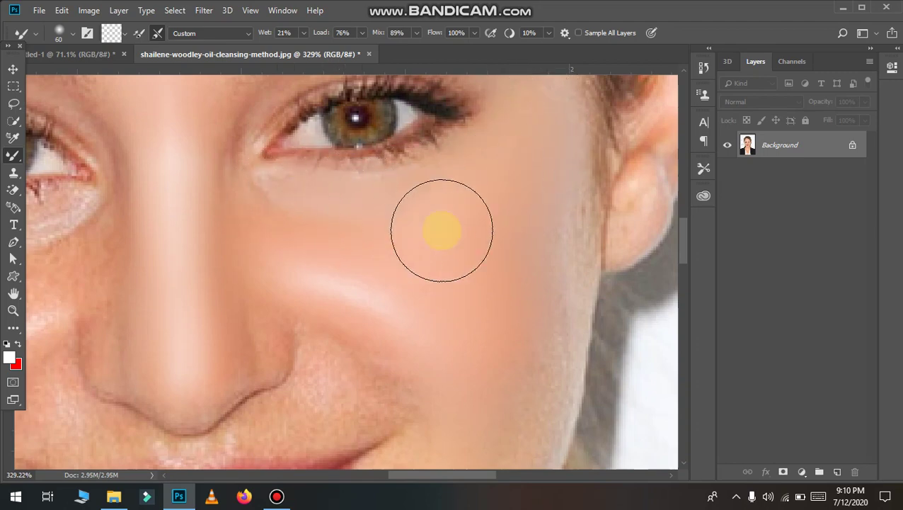
Smooth the right cheek and jaw, blending the shine beside the nostril
scroll(488, 221, "down", 3)
left_click_drag(541, 155, 550, 202)
mouse_move(558, 165)
left_mouse_down()
mouse_move(558, 207)
mouse_move(557, 152)
left_mouse_up()
left_click_drag(526, 282, 498, 329)
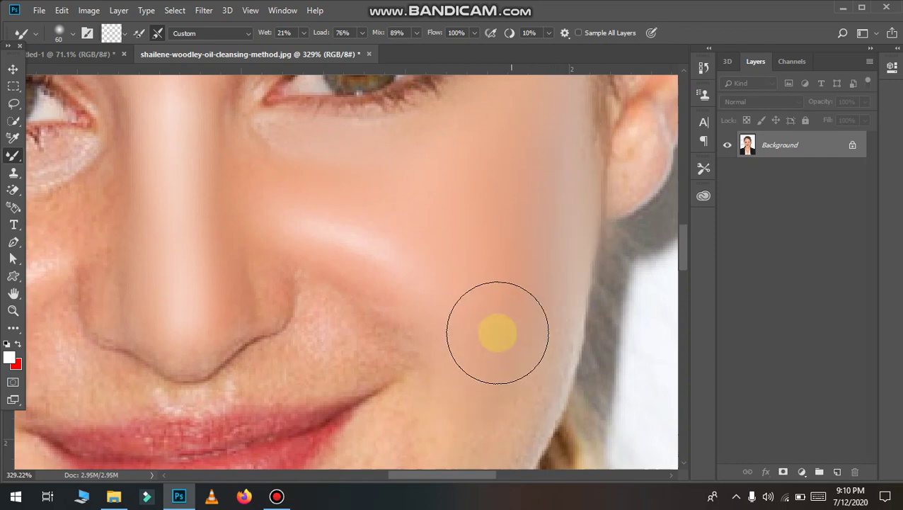
scroll(488, 347, "down", 3)
mouse_move(484, 278)
left_mouse_down()
mouse_move(400, 415)
mouse_move(428, 377)
left_mouse_up()
mouse_move(468, 326)
left_mouse_down()
mouse_move(478, 418)
mouse_move(462, 356)
left_mouse_up()
left_click_drag(463, 213, 448, 414)
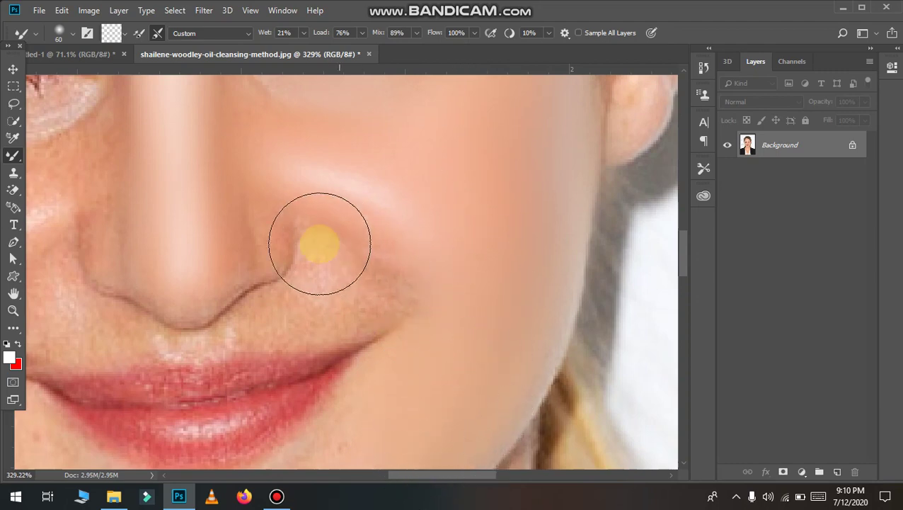
scroll(93, 317, "up", 2)
scroll(43, 304, "left", 5)
scroll(32, 301, "left", 1)
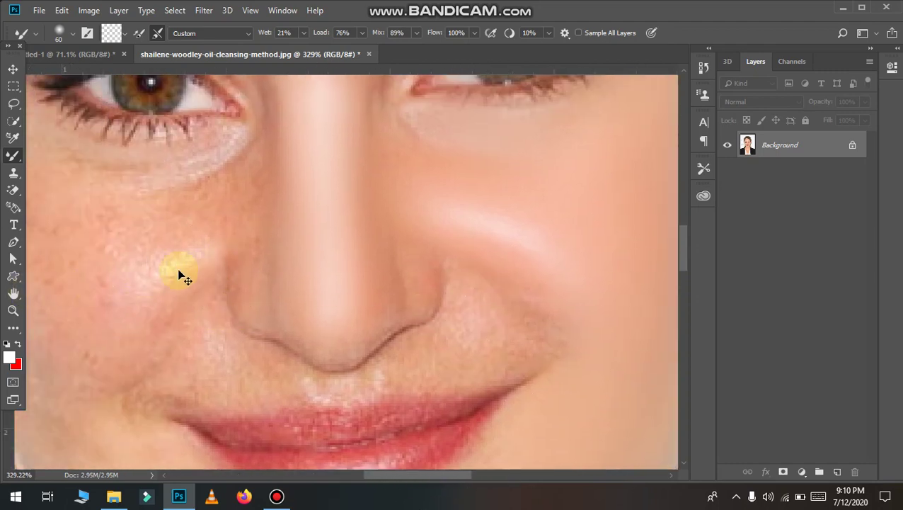
Sweep the Mixer Brush across the other cheek, from mid-cheek up under the eye
scroll(172, 287, "up", 2)
scroll(60, 316, "left", 1)
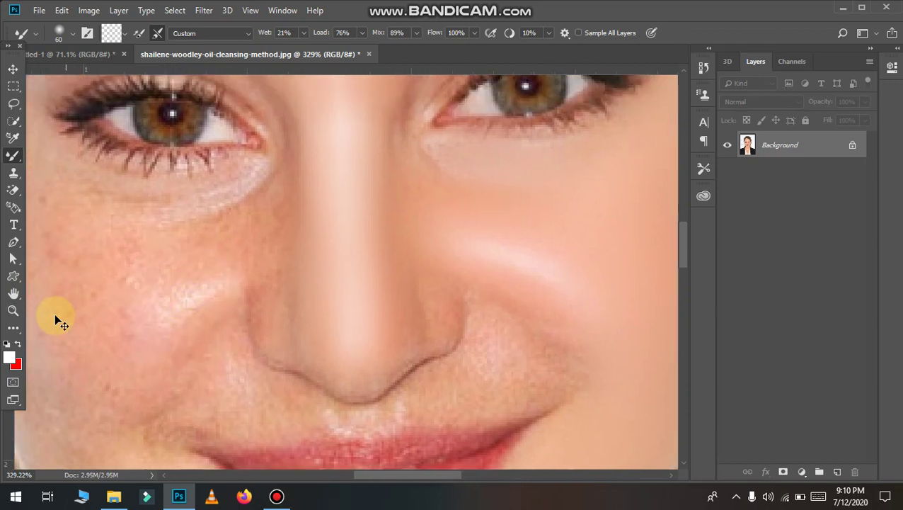
scroll(202, 293, "up", 2)
scroll(292, 341, "up", 2)
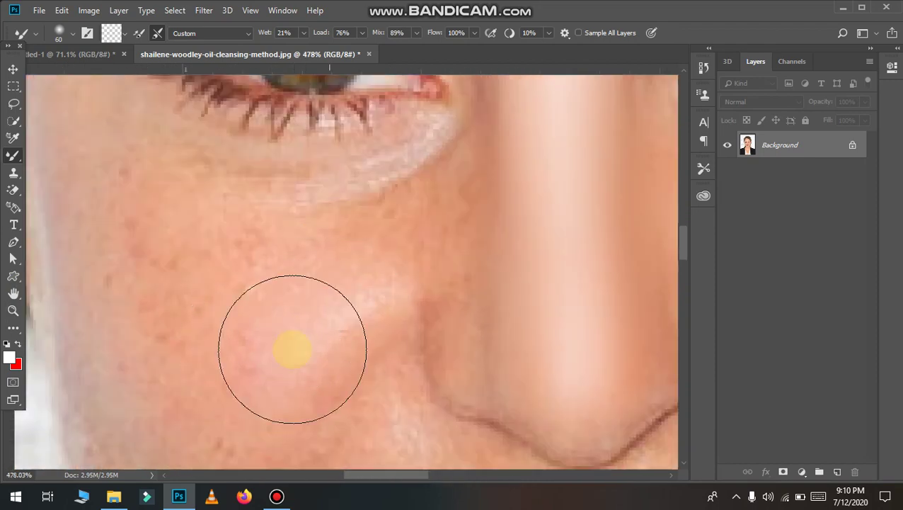
left_click_drag(320, 316, 262, 338)
mouse_move(258, 288)
left_mouse_down()
mouse_move(103, 169)
mouse_move(366, 223)
left_mouse_up()
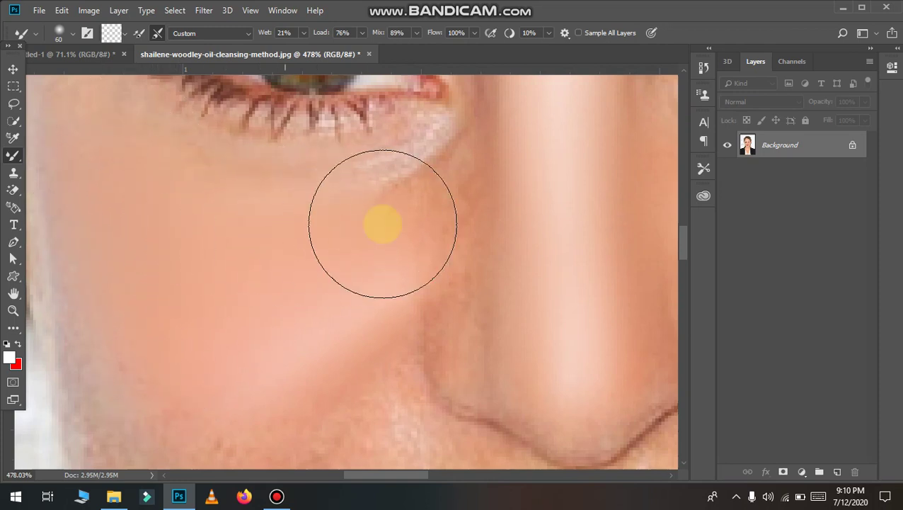
mouse_move(195, 205)
left_mouse_down()
mouse_move(336, 218)
mouse_move(165, 322)
mouse_move(179, 237)
mouse_move(280, 450)
mouse_move(312, 379)
mouse_move(246, 300)
mouse_move(236, 264)
mouse_move(241, 289)
mouse_move(228, 228)
mouse_move(245, 244)
mouse_move(215, 129)
mouse_move(270, 296)
mouse_move(363, 373)
mouse_move(288, 312)
mouse_move(391, 379)
mouse_move(294, 347)
mouse_move(349, 395)
mouse_move(419, 375)
left_mouse_up()
Zoom to the chin and dab the Mixer Brush over its shiny skin
scroll(418, 375, "down", 3)
scroll(418, 375, "down", 1)
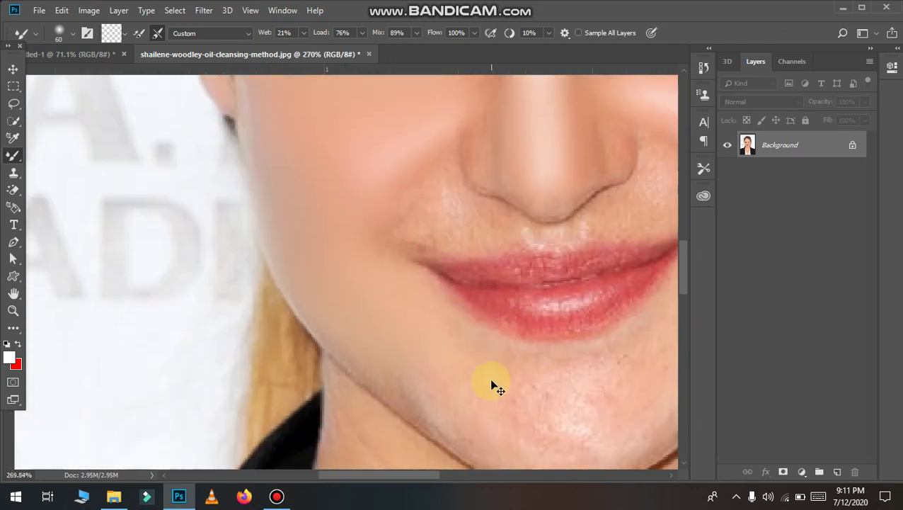
scroll(493, 383, "up", 1)
scroll(457, 409, "up", 1)
scroll(474, 413, "up", 3)
left_click(549, 375)
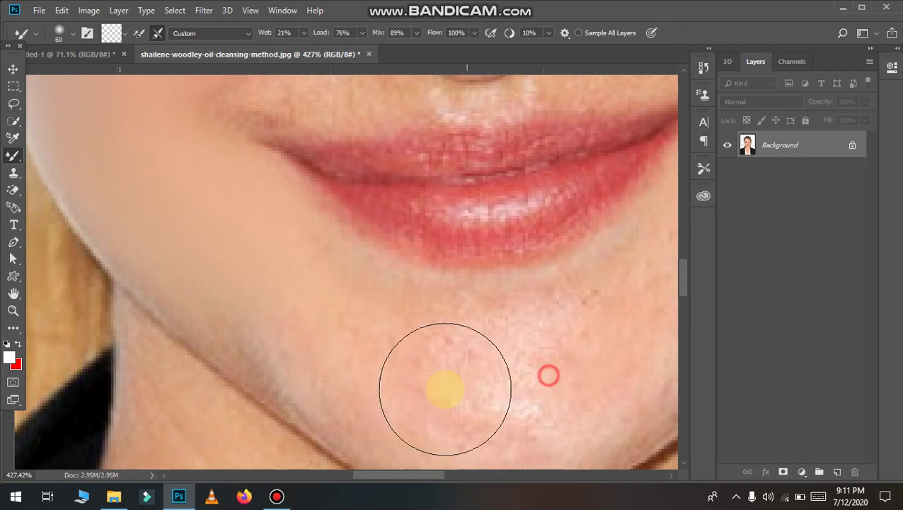
left_click(270, 322)
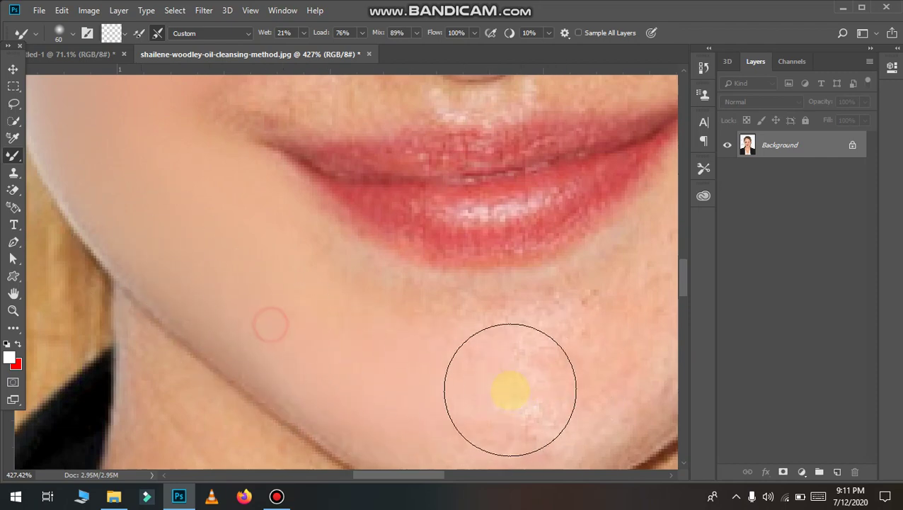
left_click(447, 358)
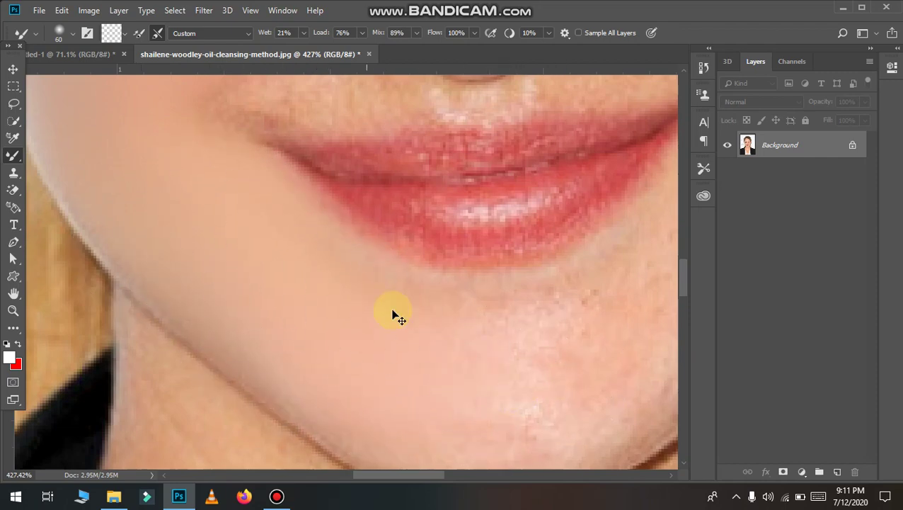
Smooth the chin skin with a dab and a stroke up toward the jaw
scroll(394, 312, "down", 2)
scroll(413, 327, "down", 2)
left_click(337, 352)
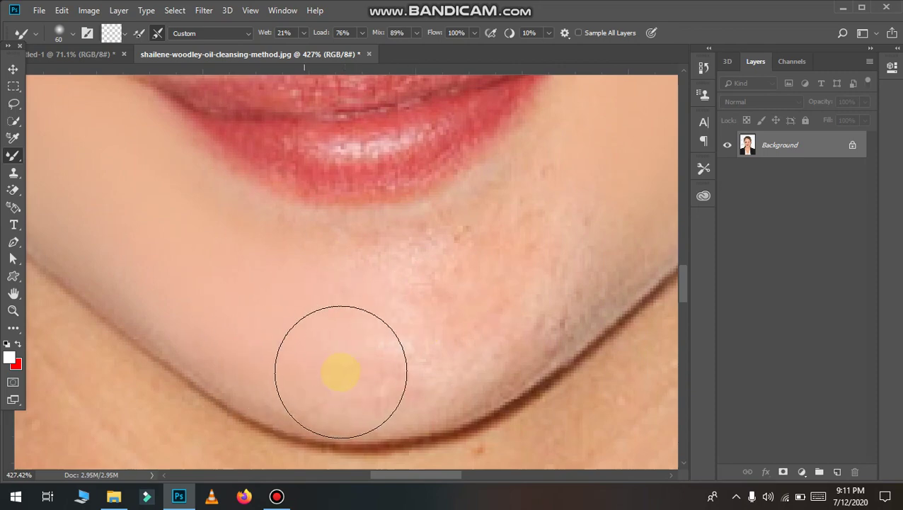
left_click_drag(413, 354, 488, 312)
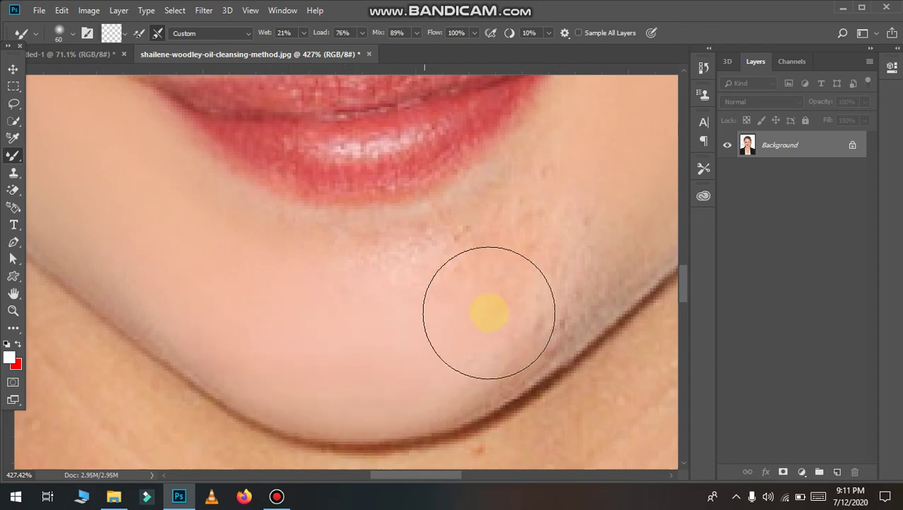
scroll(544, 246, "right", 3)
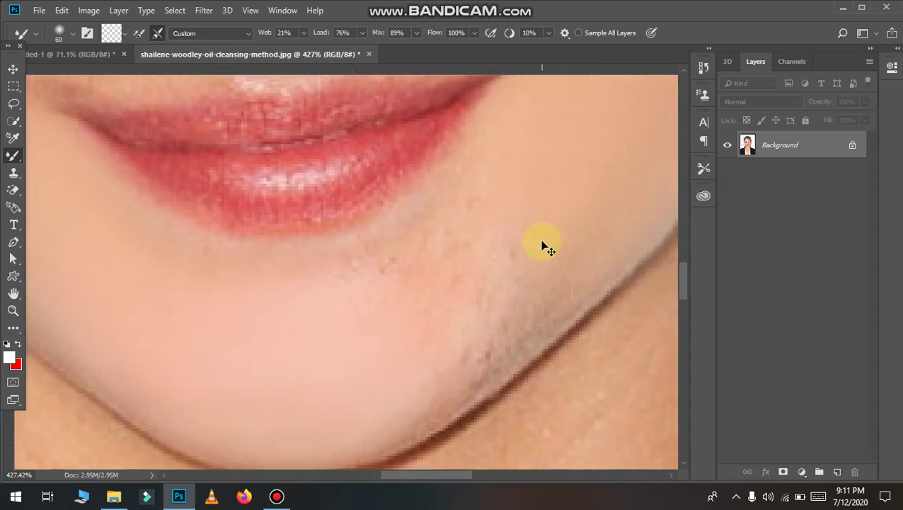
scroll(451, 116, "up", 1)
scroll(451, 116, "up", 2)
Blend the shine below the lower lip and along the jawline
left_click(508, 221)
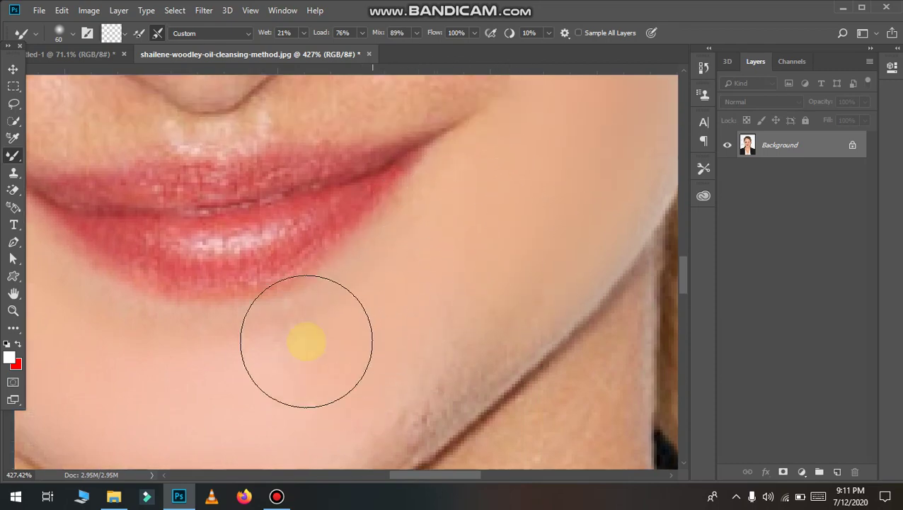
left_click(352, 326)
left_click(464, 299)
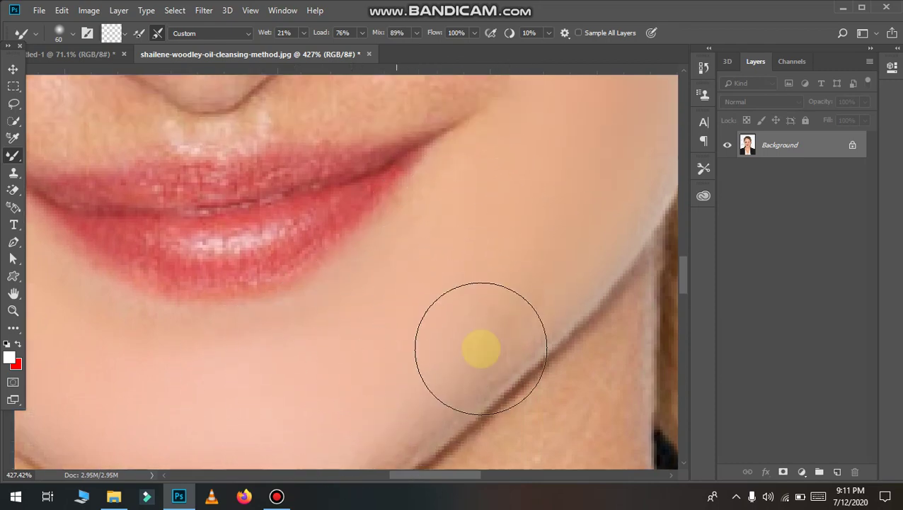
left_click(393, 407)
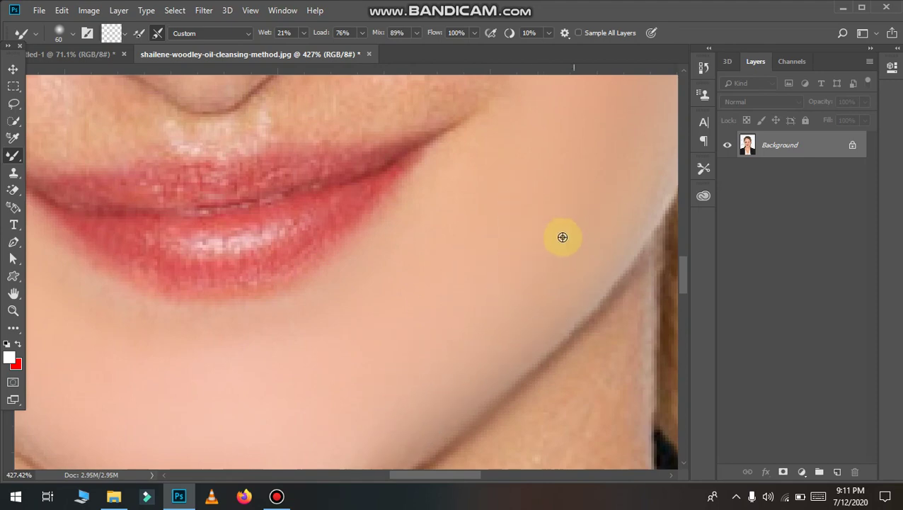
scroll(530, 246, "down", 3)
scroll(423, 201, "up", 2)
scroll(520, 298, "up", 2)
Shrink the Mixer Brush twice with [ and smooth the skin beside the nose crease
scroll(516, 302, "up", 2)
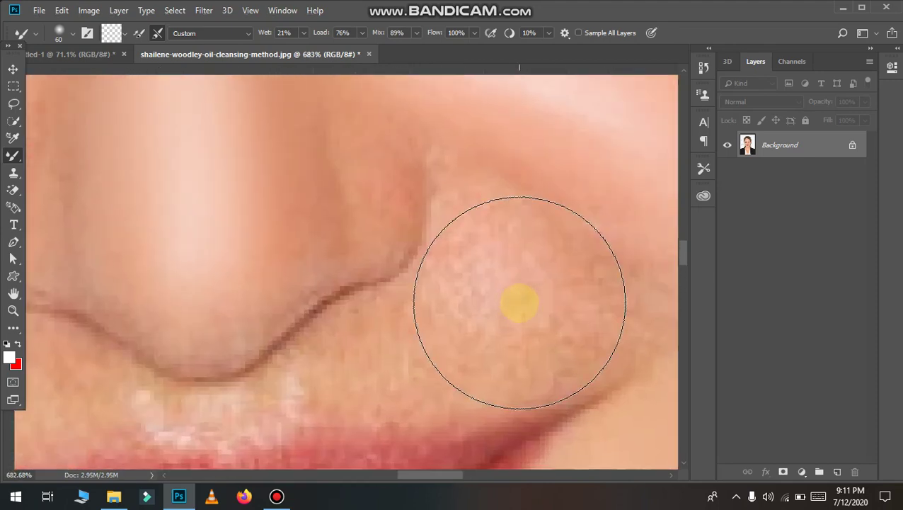
scroll(516, 302, "up", 2)
scroll(516, 303, "right", 1)
key("bracketleft")
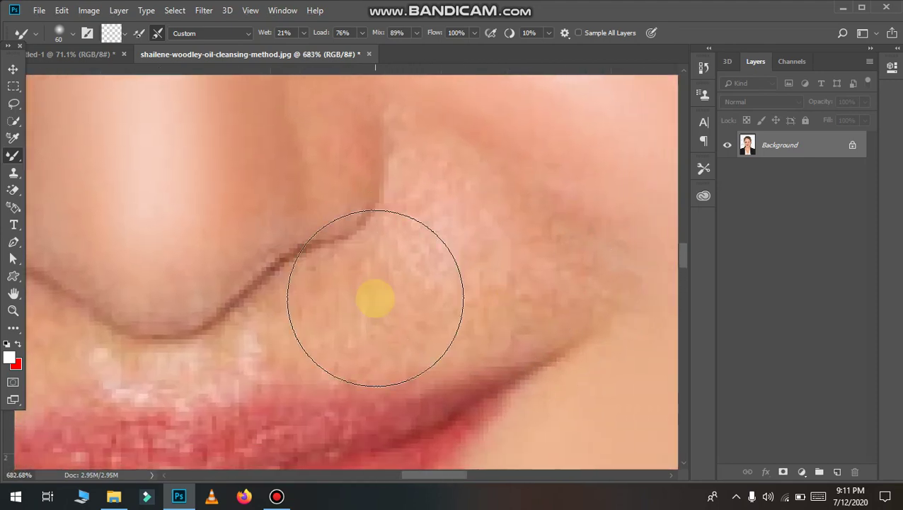
key("bracketleft")
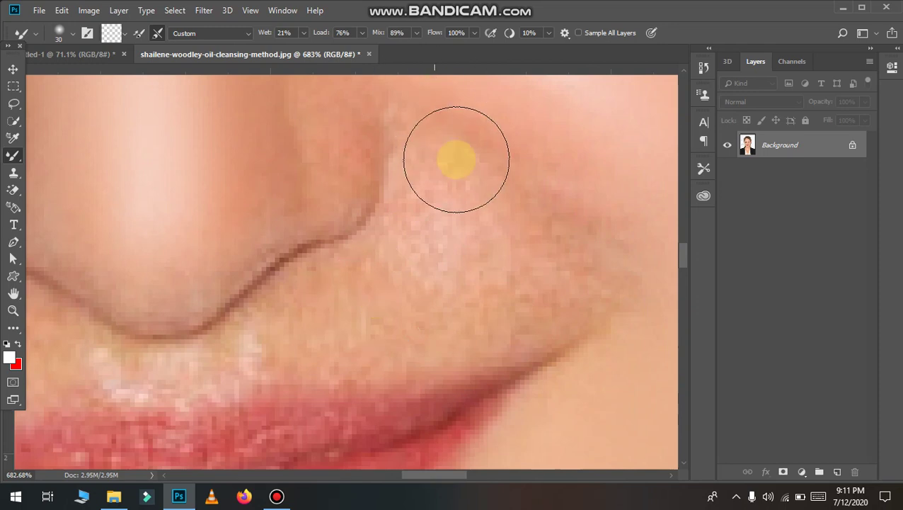
mouse_move(444, 147)
left_mouse_down()
mouse_move(480, 257)
mouse_move(477, 213)
mouse_move(524, 232)
mouse_move(538, 222)
mouse_move(530, 179)
left_mouse_up()
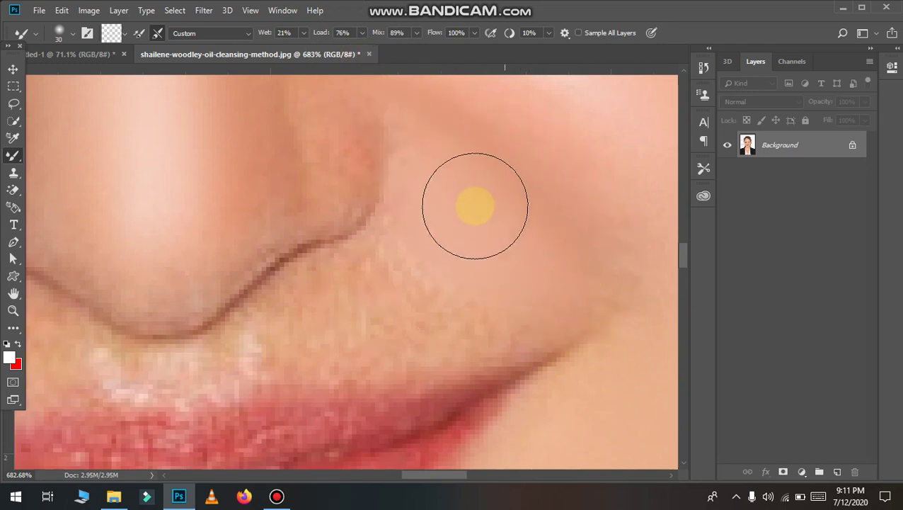
mouse_move(473, 202)
left_mouse_down()
mouse_move(405, 151)
mouse_move(411, 242)
mouse_move(479, 300)
left_mouse_up()
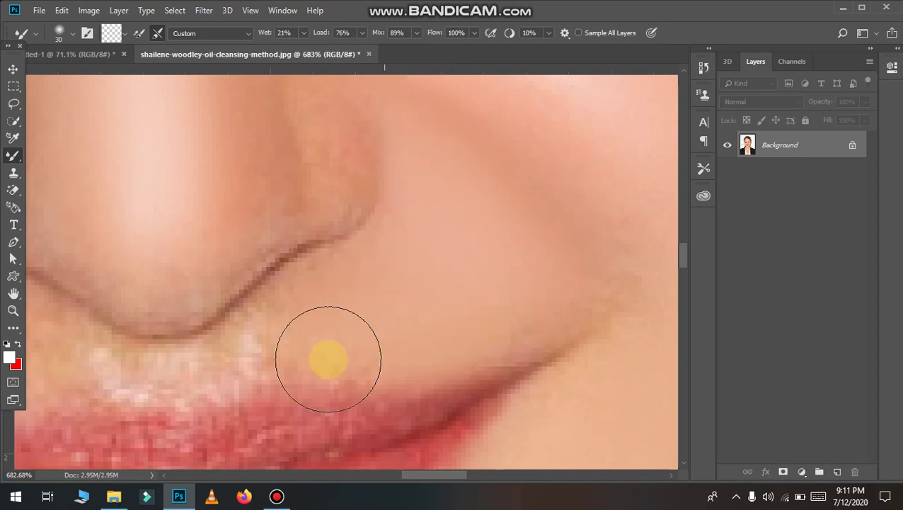
Smooth the bright skin above the upper lip and the speckled skin beside the nostril
left_click_drag(280, 358, 373, 368)
left_click_drag(386, 338, 286, 373)
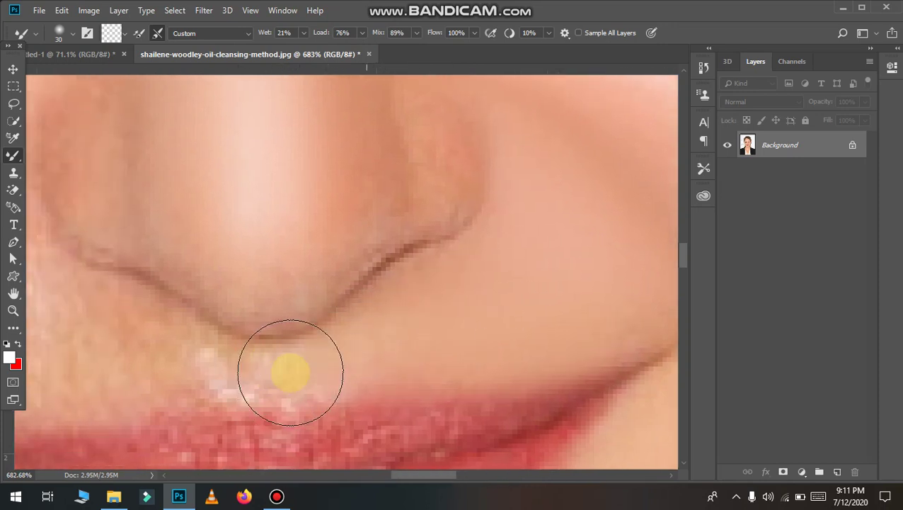
mouse_move(231, 380)
left_mouse_down()
mouse_move(178, 375)
mouse_move(288, 386)
left_mouse_up()
scroll(73, 360, "left", 4)
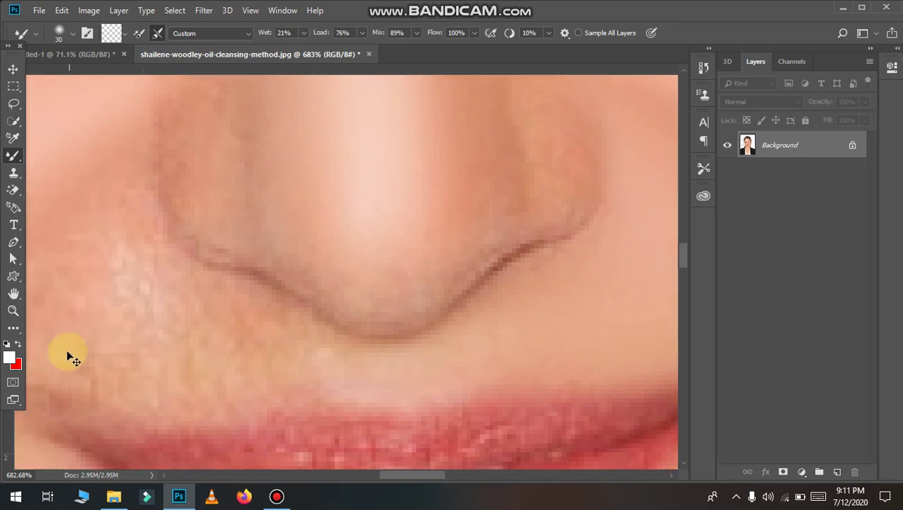
scroll(67, 356, "left", 2)
scroll(86, 308, "left", 2)
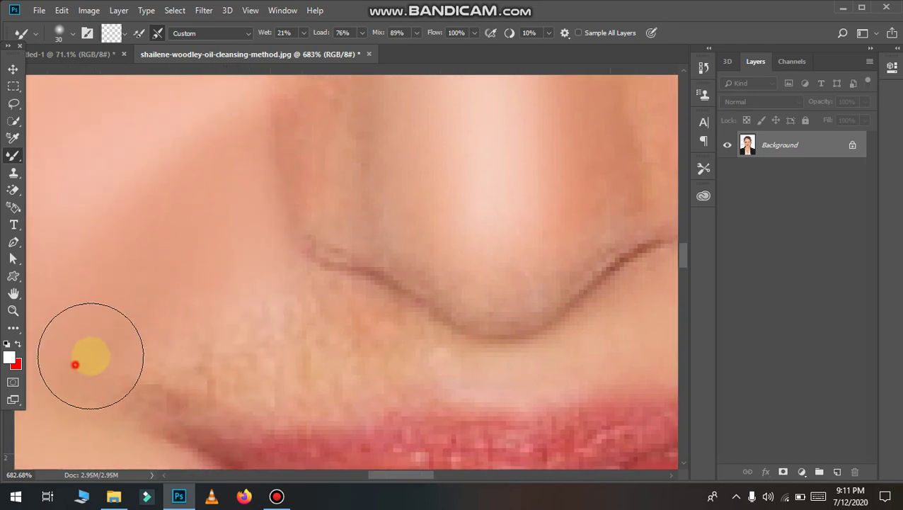
mouse_move(237, 345)
left_mouse_down()
mouse_move(205, 369)
mouse_move(338, 322)
mouse_move(408, 358)
mouse_move(418, 376)
left_mouse_up()
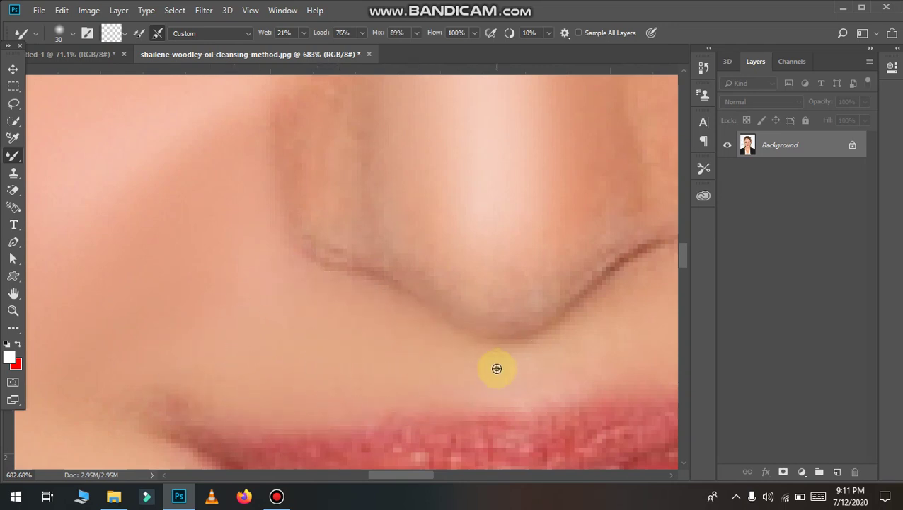
Stroke across the nostril and nose tip to smooth them
scroll(495, 364, "down", 3)
scroll(601, 276, "up", 1)
scroll(630, 276, "up", 1)
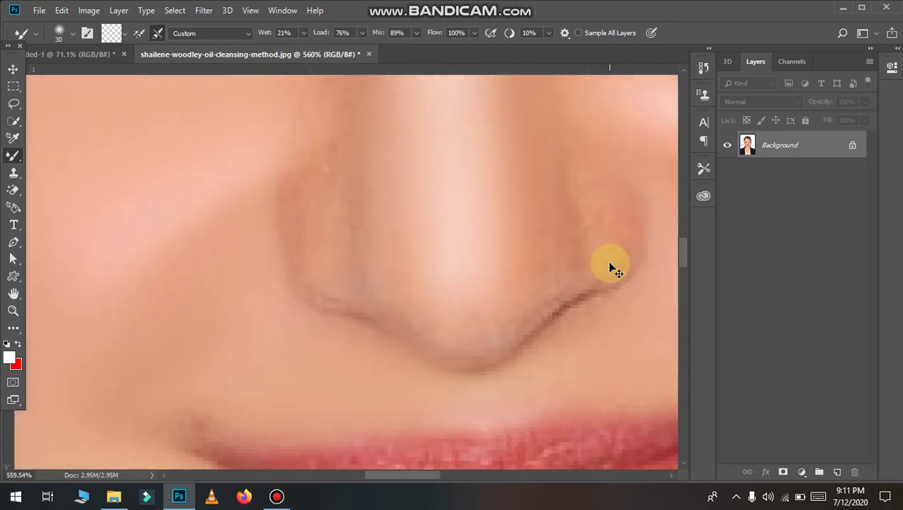
scroll(594, 251, "up", 1)
scroll(552, 248, "up", 1)
mouse_move(535, 264)
left_mouse_down()
mouse_move(520, 273)
mouse_move(504, 248)
mouse_move(484, 252)
mouse_move(419, 338)
mouse_move(451, 324)
mouse_move(366, 354)
mouse_move(414, 368)
mouse_move(317, 343)
mouse_move(250, 294)
mouse_move(235, 263)
left_mouse_up()
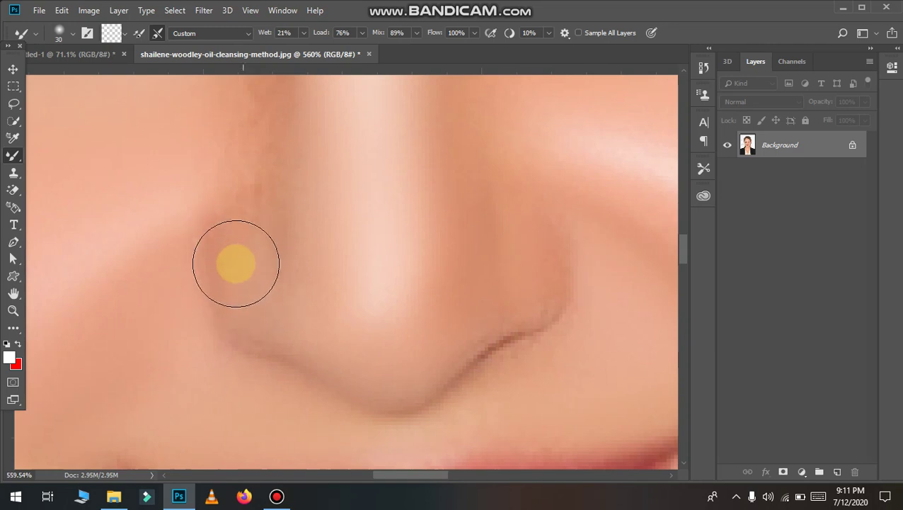
Blend the side of the nose and smooth along the nose bridge
scroll(230, 256, "down", 2)
scroll(283, 247, "up", 1)
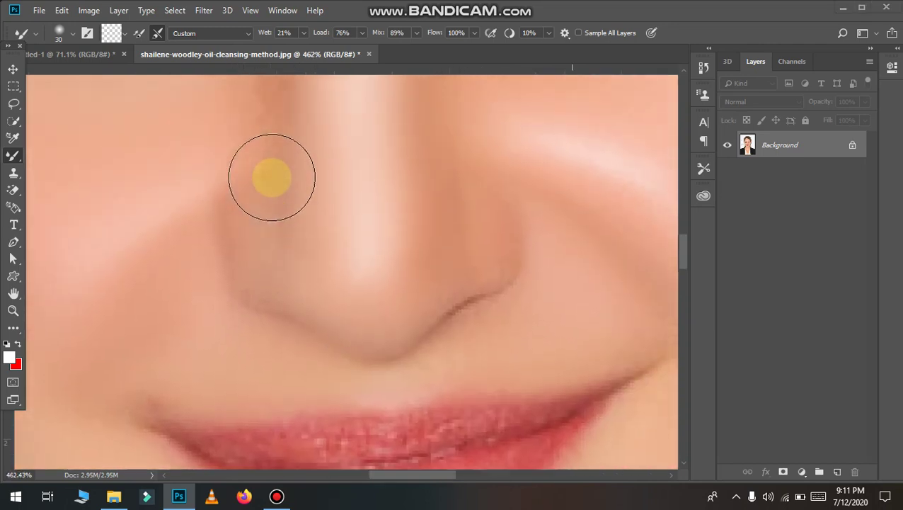
left_click(273, 190)
scroll(275, 156, "up", 2)
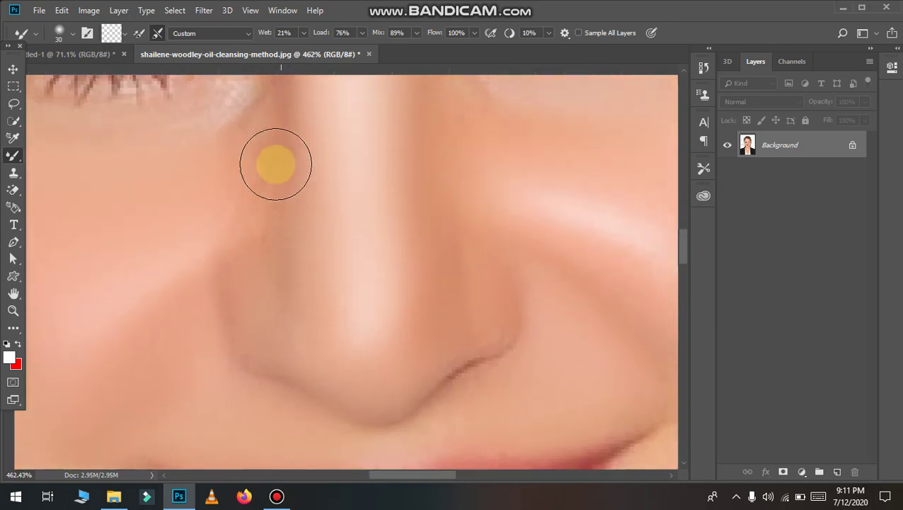
left_click_drag(268, 171, 262, 245)
mouse_move(264, 193)
left_mouse_down()
mouse_move(268, 135)
mouse_move(282, 155)
mouse_move(276, 195)
mouse_move(303, 251)
left_mouse_up()
Soften the shiny highlight on the lower lip with one long stroke
scroll(304, 252, "down", 3)
scroll(335, 290, "up", 1)
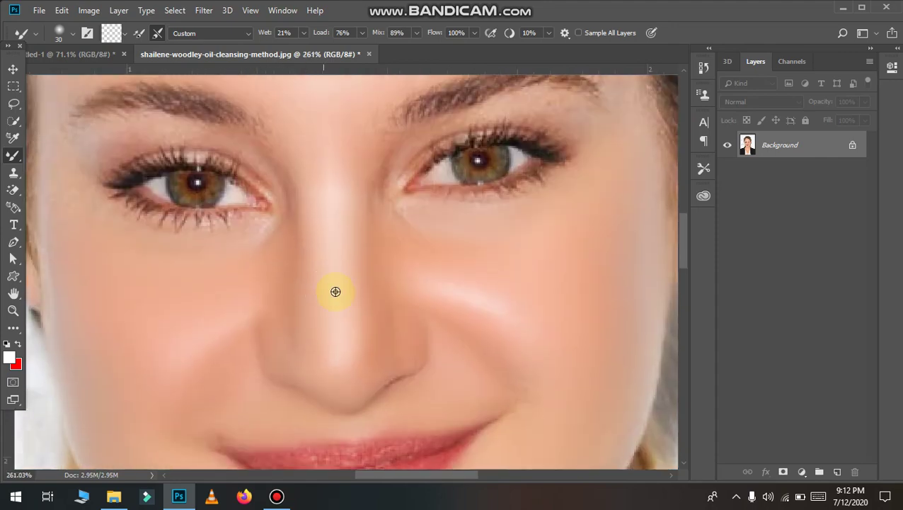
scroll(343, 403, "down", 1)
scroll(351, 403, "up", 2)
scroll(351, 403, "up", 2)
scroll(361, 337, "up", 2)
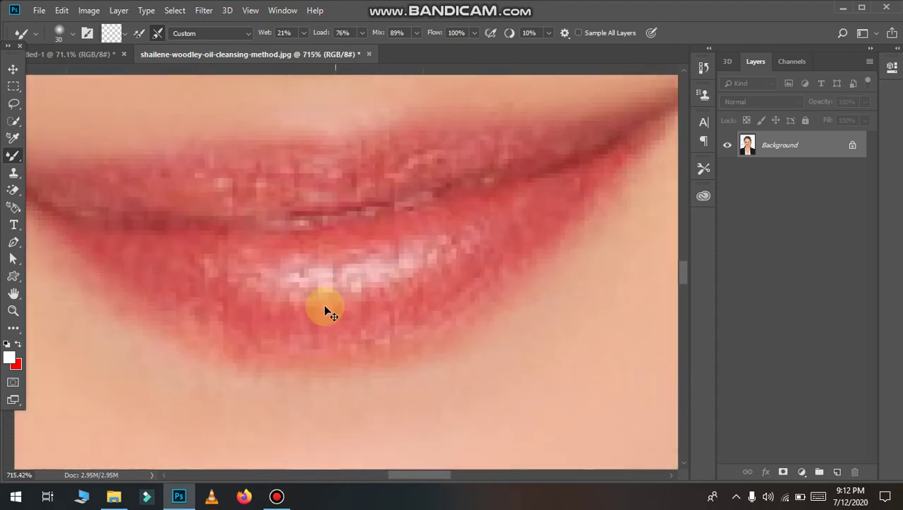
mouse_move(320, 285)
left_mouse_down()
mouse_move(238, 288)
mouse_move(424, 282)
mouse_move(546, 232)
mouse_move(245, 286)
mouse_move(500, 272)
mouse_move(232, 288)
mouse_move(328, 288)
mouse_move(161, 197)
mouse_move(211, 197)
mouse_move(508, 145)
mouse_move(611, 169)
left_mouse_up()
Move down to the neck and dab the Mixer Brush over its shiny patches
scroll(516, 225, "down", 2)
scroll(516, 225, "down", 3)
scroll(516, 225, "down", 2)
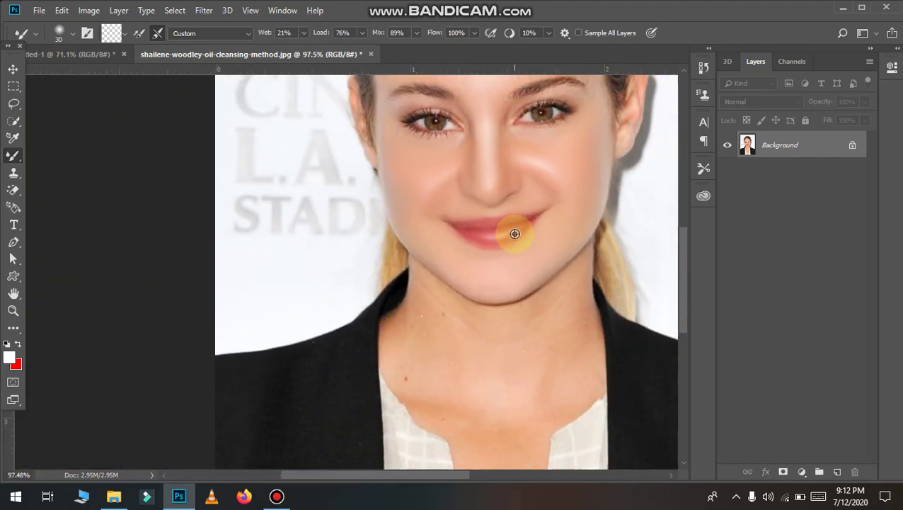
scroll(516, 225, "down", 2)
scroll(514, 231, "down", 1)
scroll(372, 385, "up", 2)
scroll(347, 377, "up", 2)
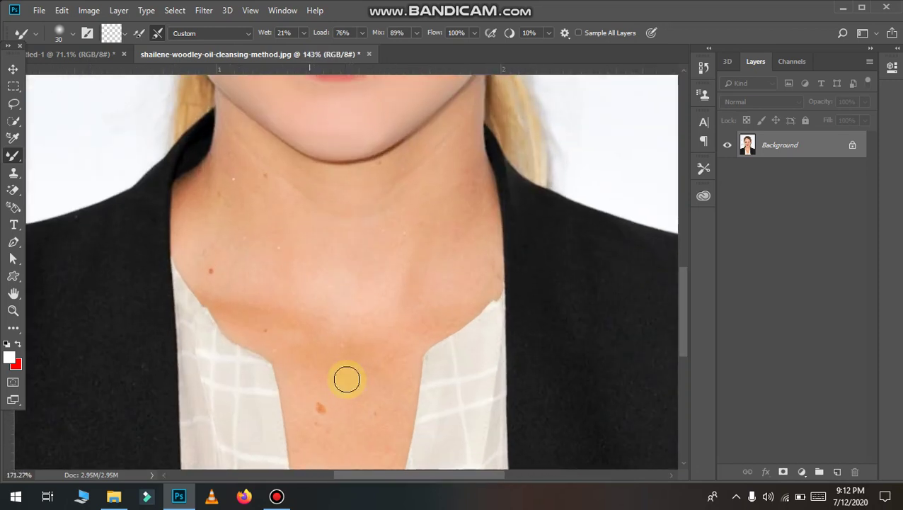
scroll(347, 377, "up", 1)
scroll(351, 375, "down", 2)
scroll(337, 384, "down", 1)
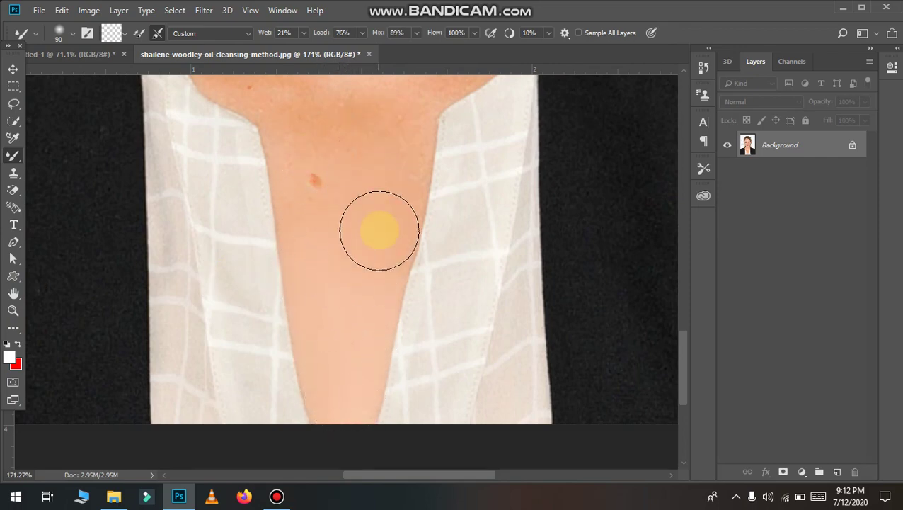
scroll(361, 216, "up", 1)
scroll(336, 272, "up", 2)
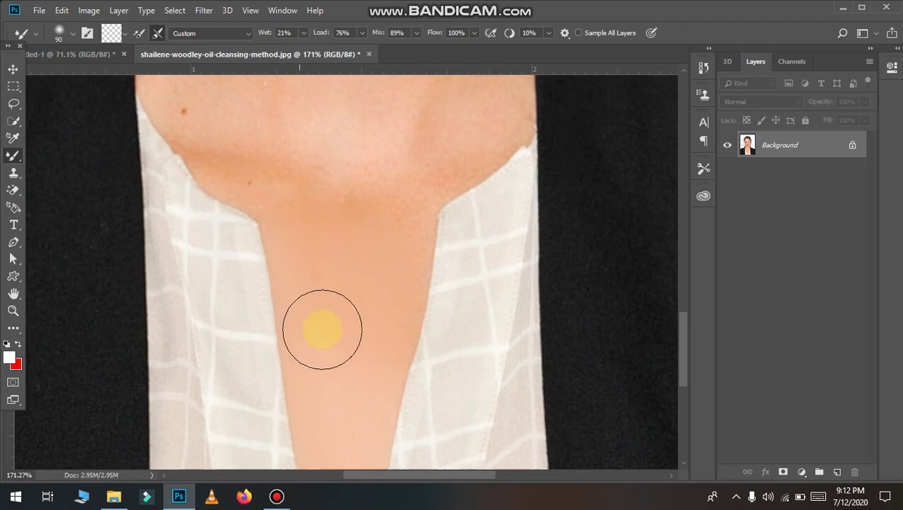
scroll(329, 269, "up", 2)
scroll(339, 212, "up", 1)
left_click(356, 216)
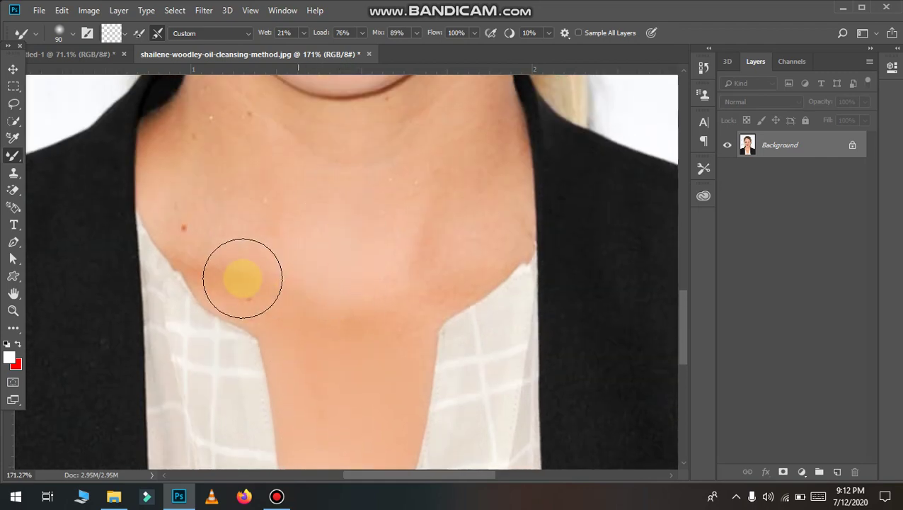
left_click(339, 301)
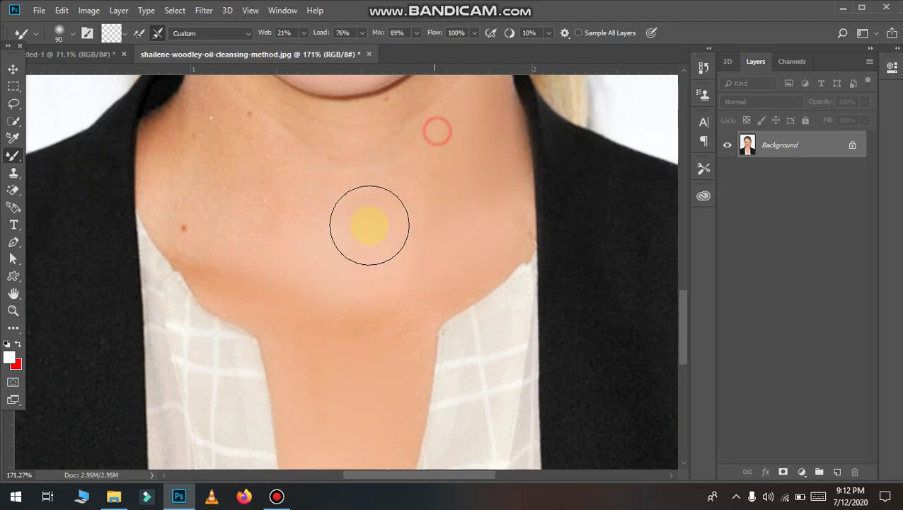
left_click(355, 209)
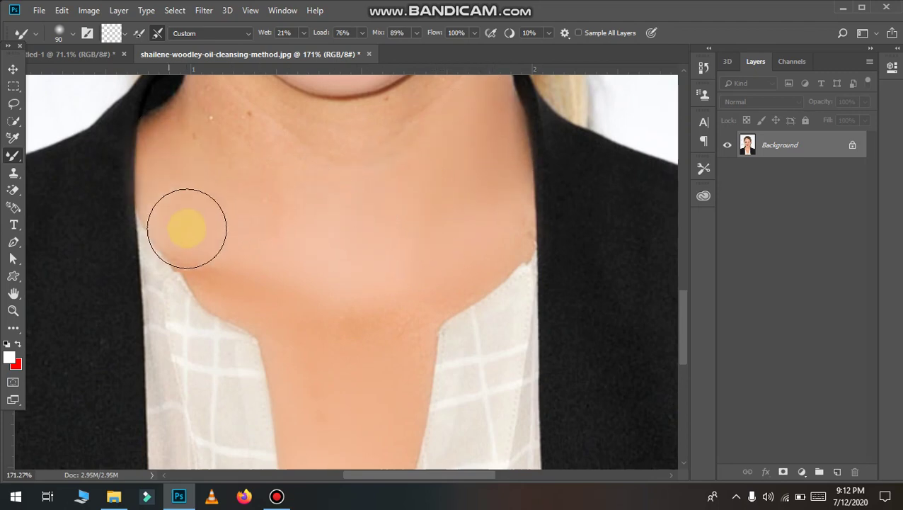
Smooth the neck crease below the chin and the skin near the left collar
scroll(180, 206, "up", 3)
left_click(208, 185)
left_click_drag(261, 202, 378, 232)
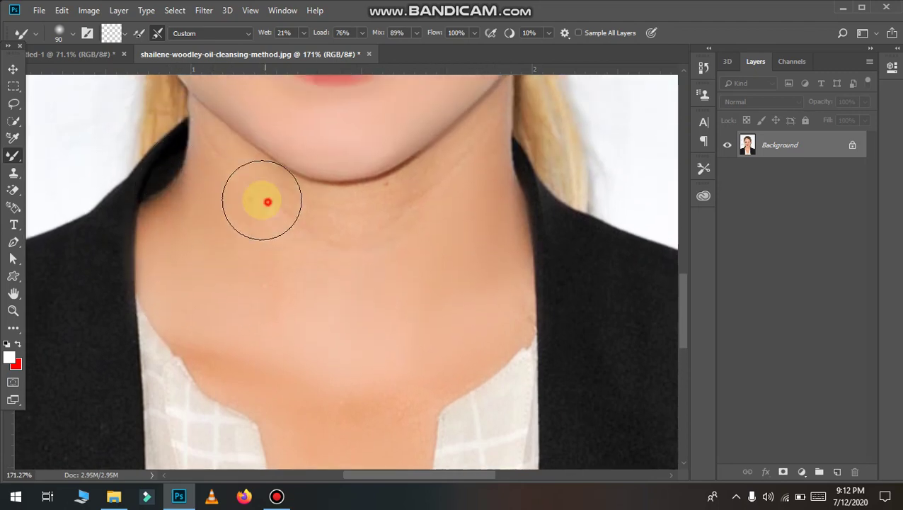
mouse_move(281, 221)
left_mouse_down()
mouse_move(393, 191)
mouse_move(439, 208)
left_mouse_up()
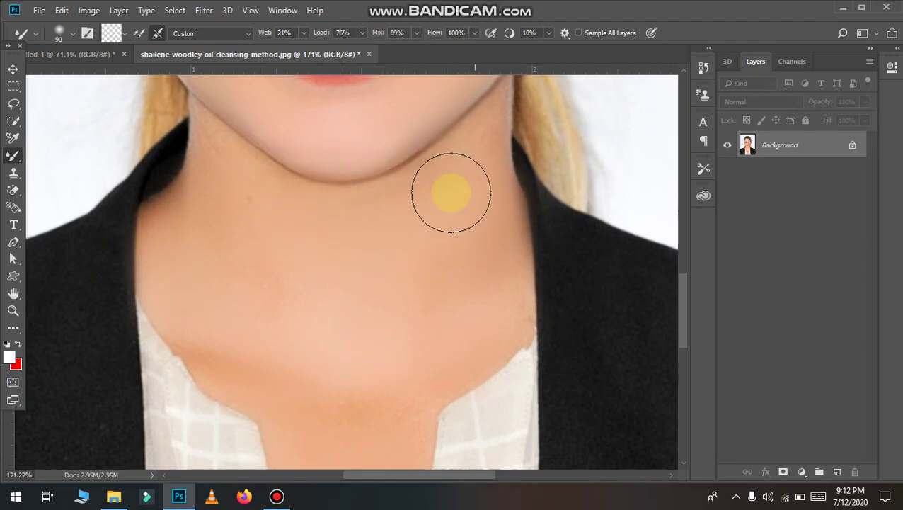
left_click(403, 209)
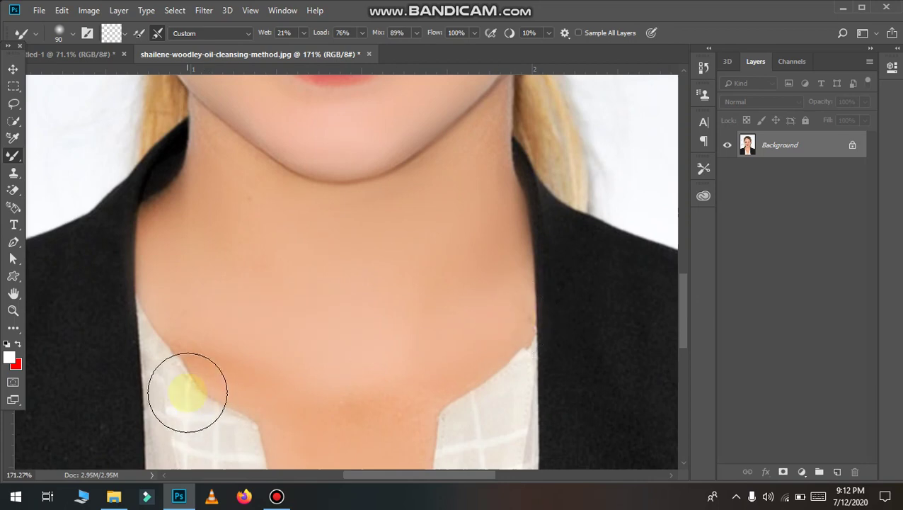
left_click_drag(198, 305, 269, 363)
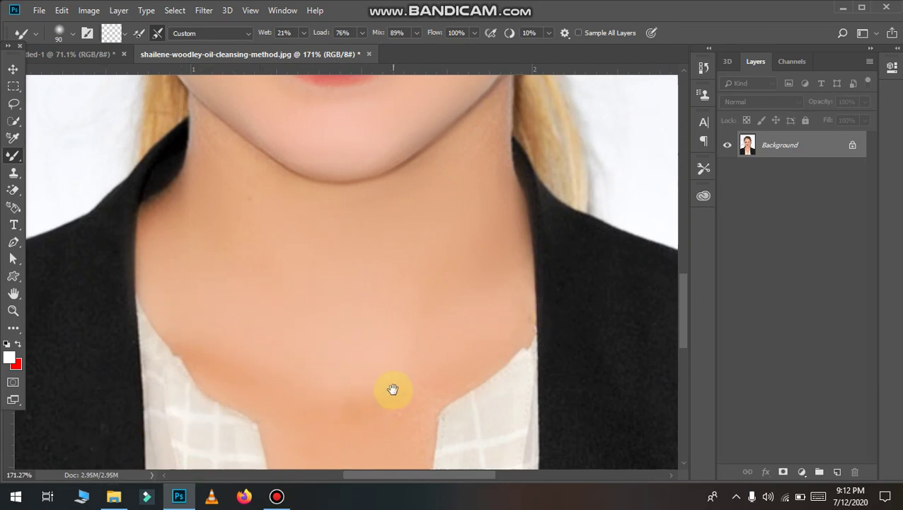
Zoom out to view the whole retouched portrait
scroll(393, 395, "down", 3)
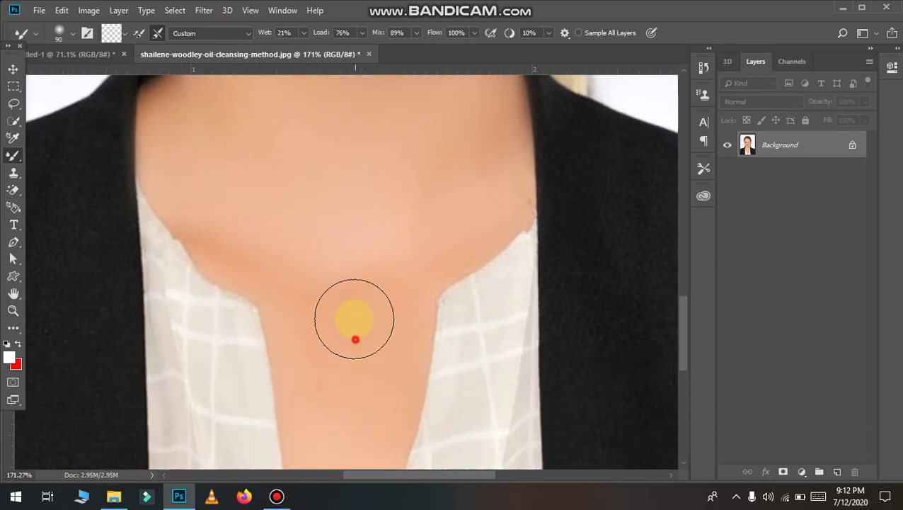
scroll(329, 387, "down", 2)
scroll(329, 387, "down", 2)
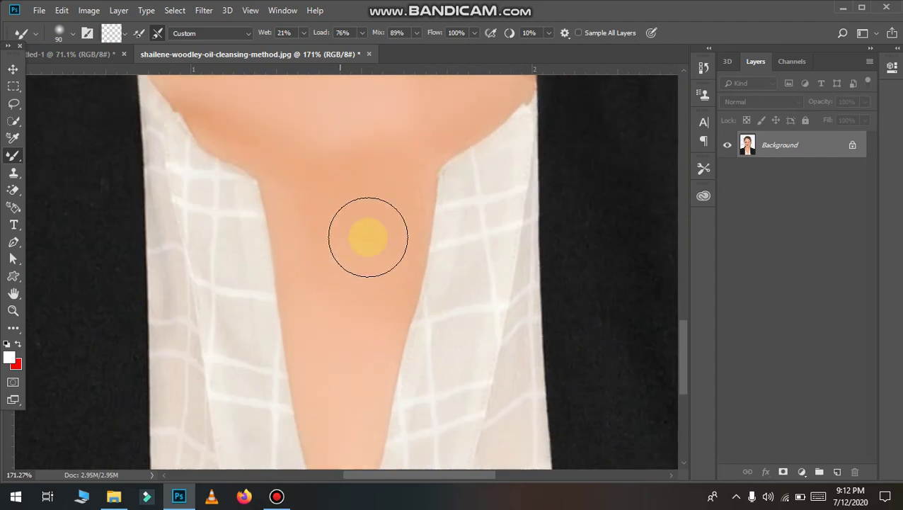
scroll(363, 393, "down", 2)
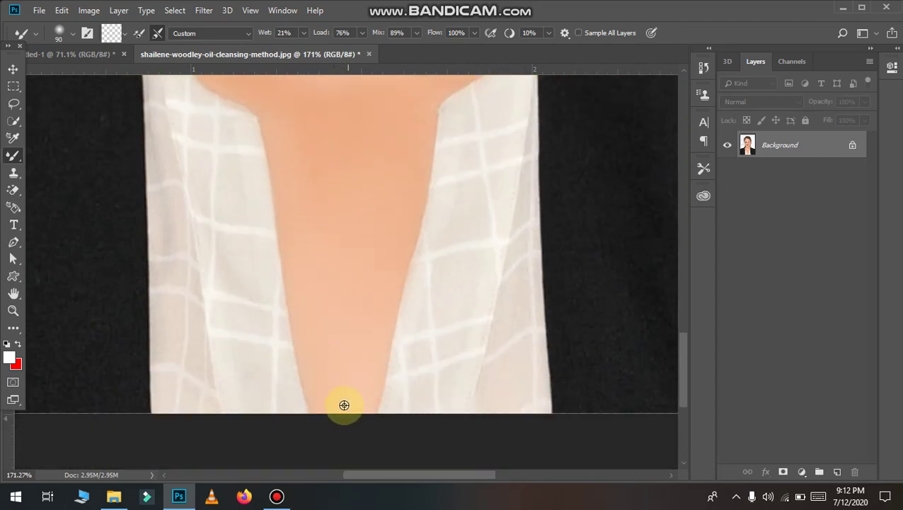
scroll(342, 393, "down", 3)
scroll(333, 350, "down", 3)
scroll(329, 325, "down", 2)
scroll(344, 311, "down", 1)
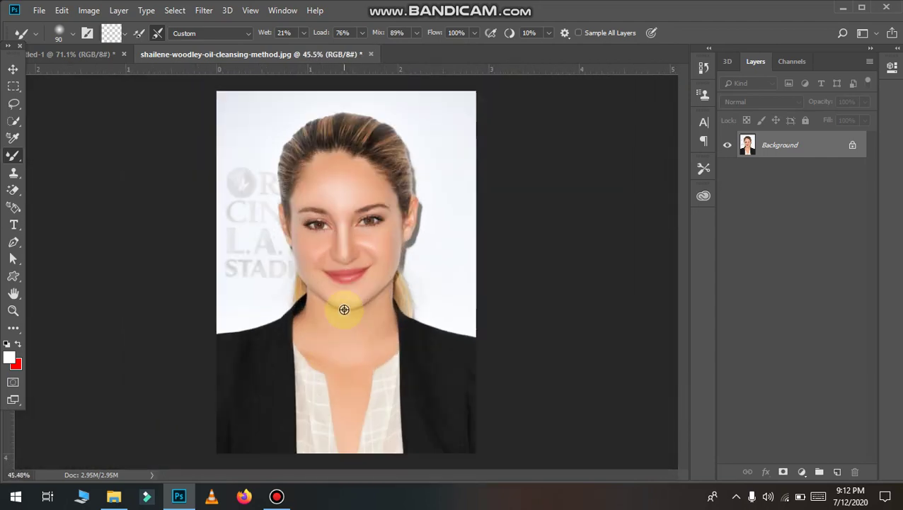
scroll(344, 309, "up", 1)
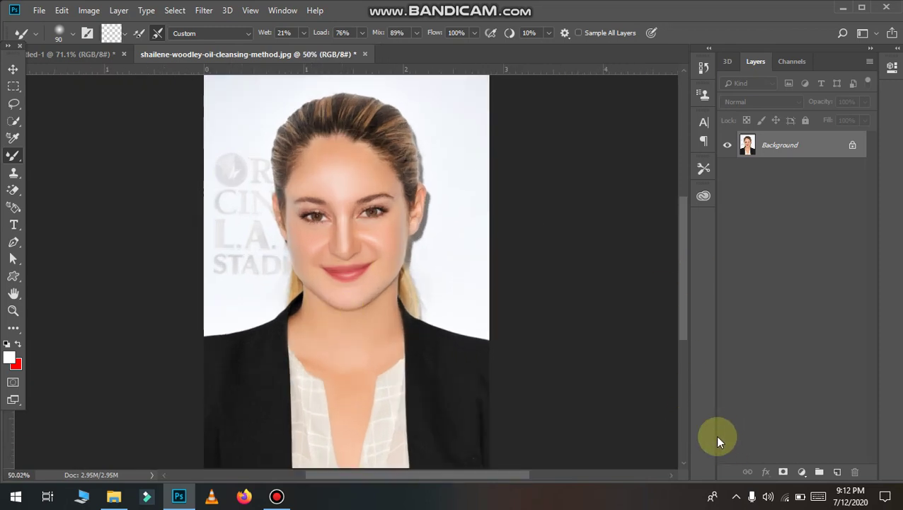
In the Camera Raw Filter, raise HSL Luminance for Oranges to brighten skin tones
left_click(204, 20)
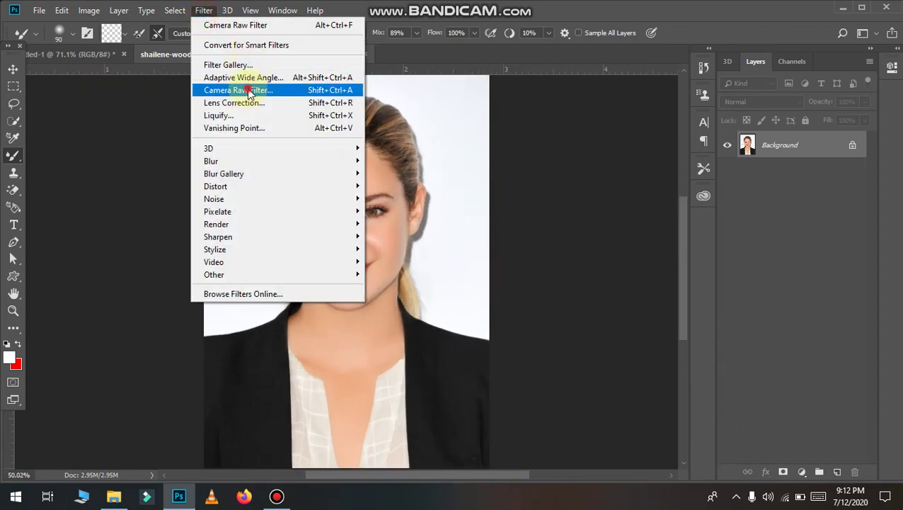
left_click(230, 89)
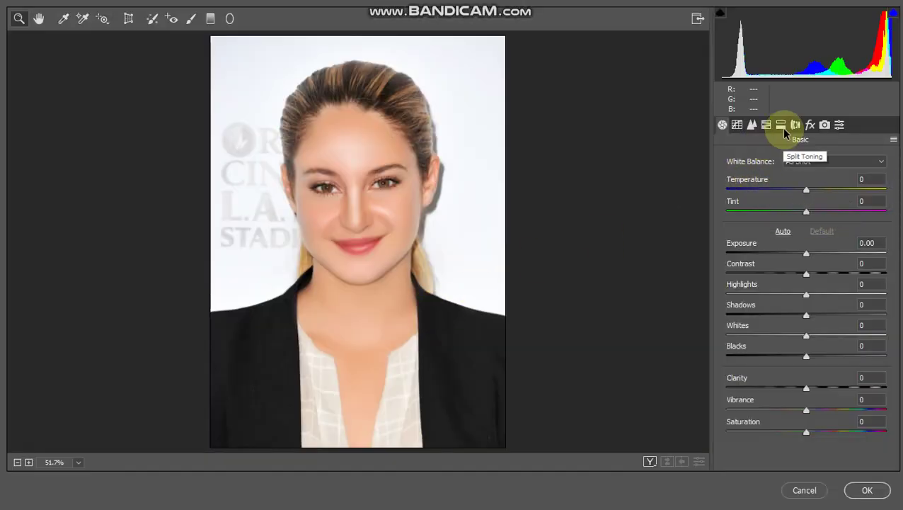
left_click(781, 125)
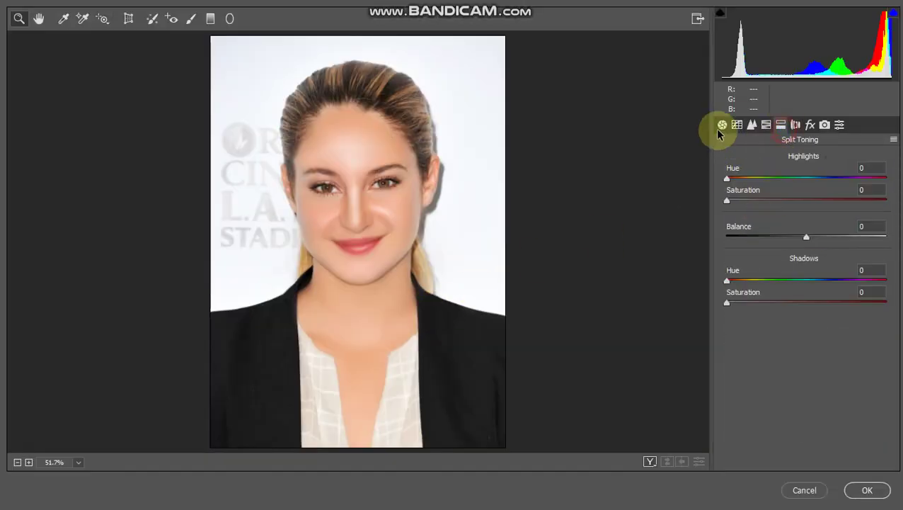
left_click(766, 125)
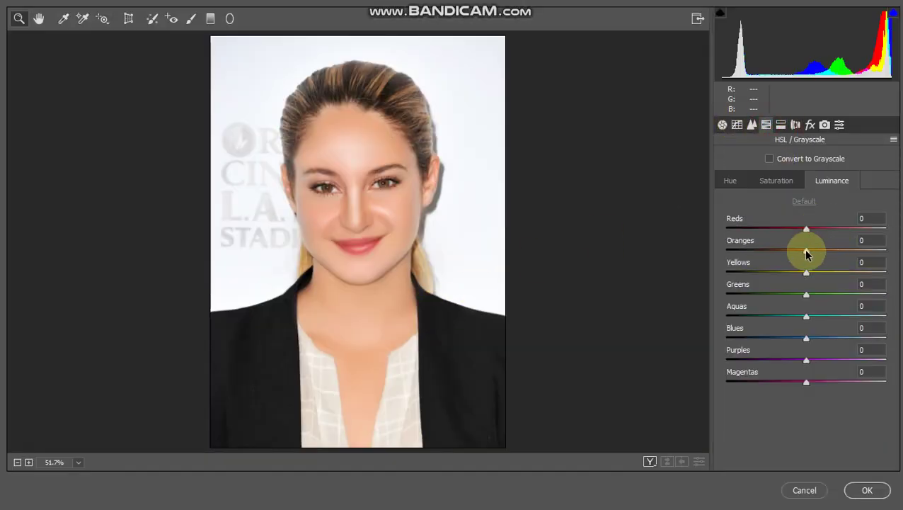
left_click_drag(807, 250, 828, 252)
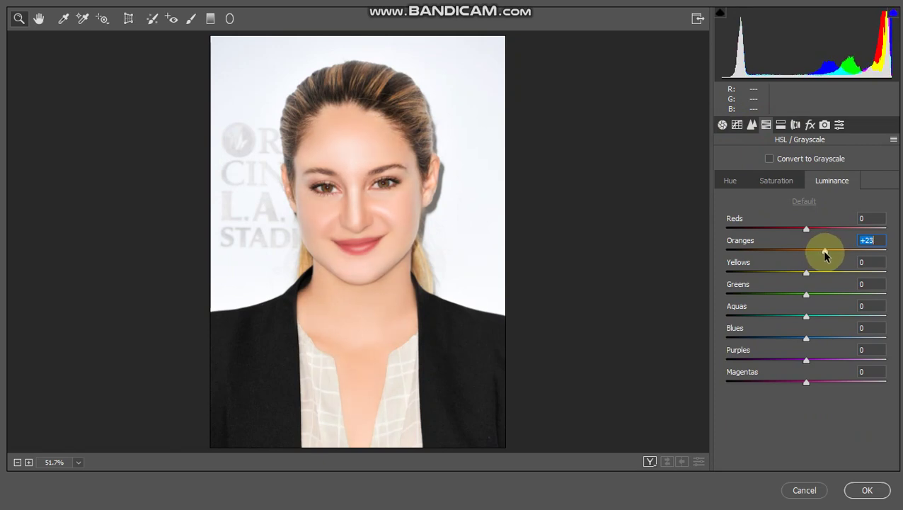
In Basic, raise Highlights, set Clarity +6 and Vibrance +33, then apply
left_click(721, 125)
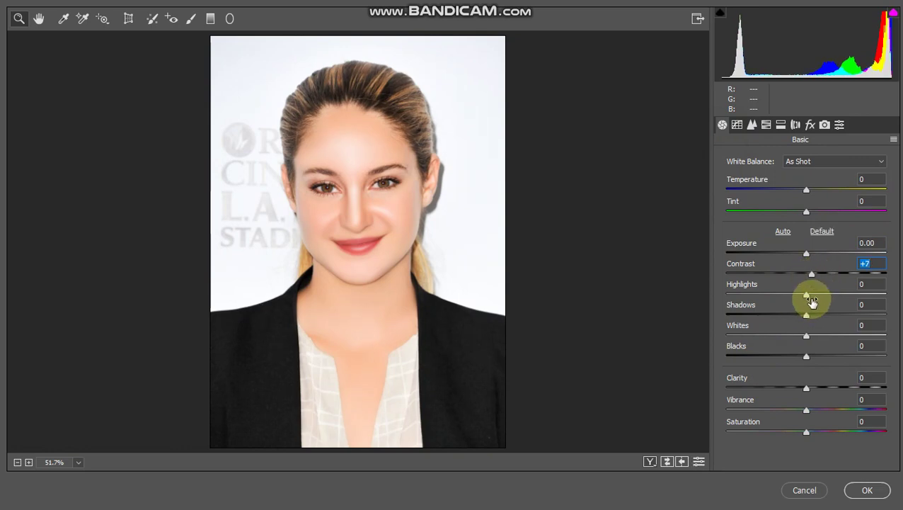
mouse_move(806, 295)
left_mouse_down()
mouse_move(837, 288)
mouse_move(671, 302)
mouse_move(885, 308)
mouse_move(853, 311)
mouse_move(885, 320)
mouse_move(768, 322)
mouse_move(826, 341)
mouse_move(758, 358)
mouse_move(821, 371)
left_mouse_up()
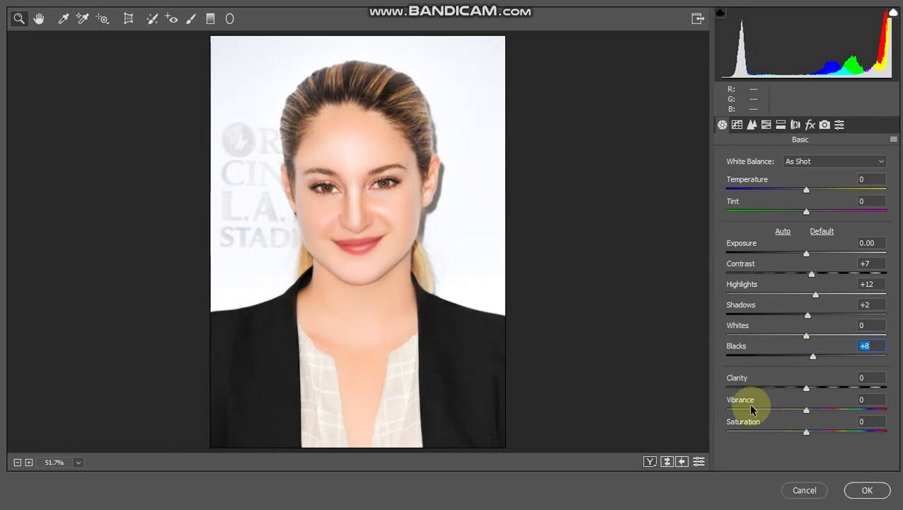
left_click_drag(813, 387, 816, 387)
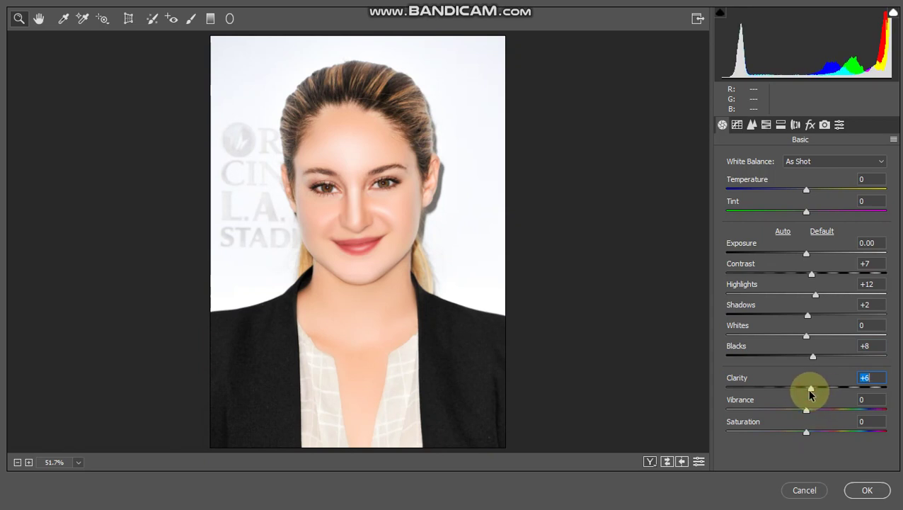
left_click_drag(807, 411, 886, 411)
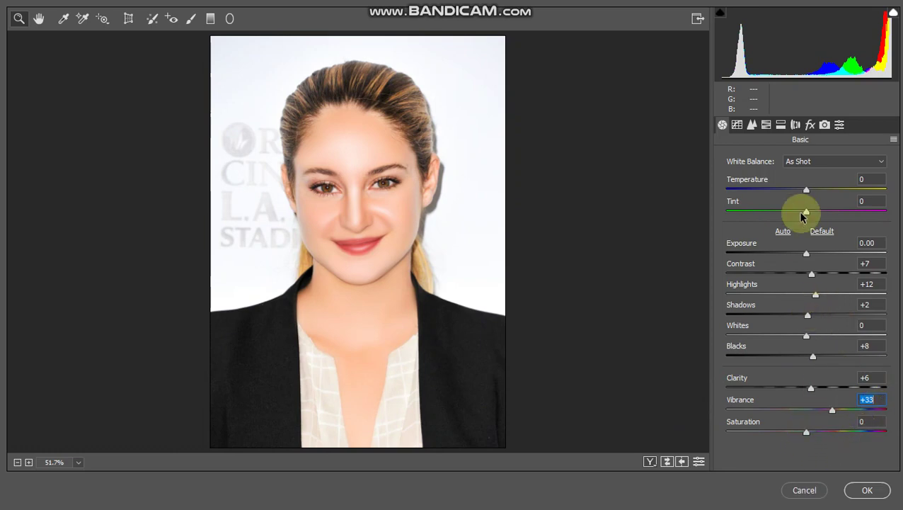
left_click(868, 486)
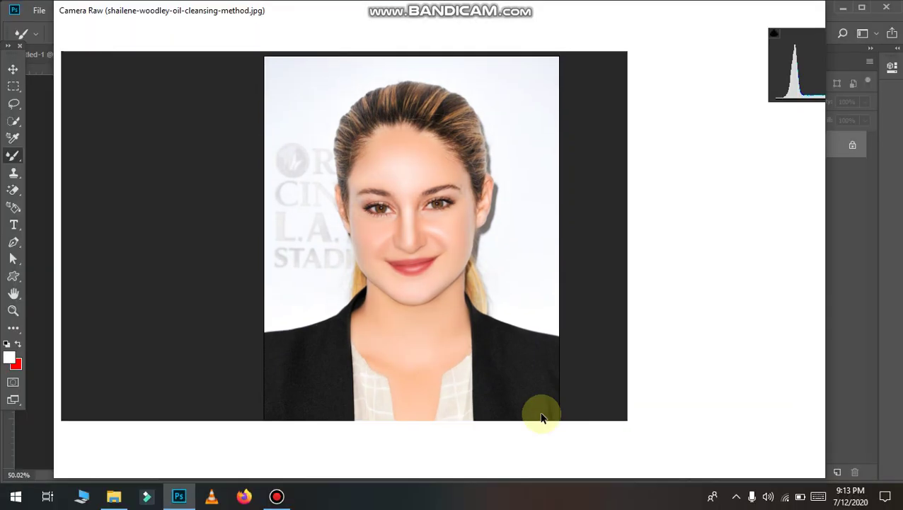
scroll(369, 276, "down", 1)
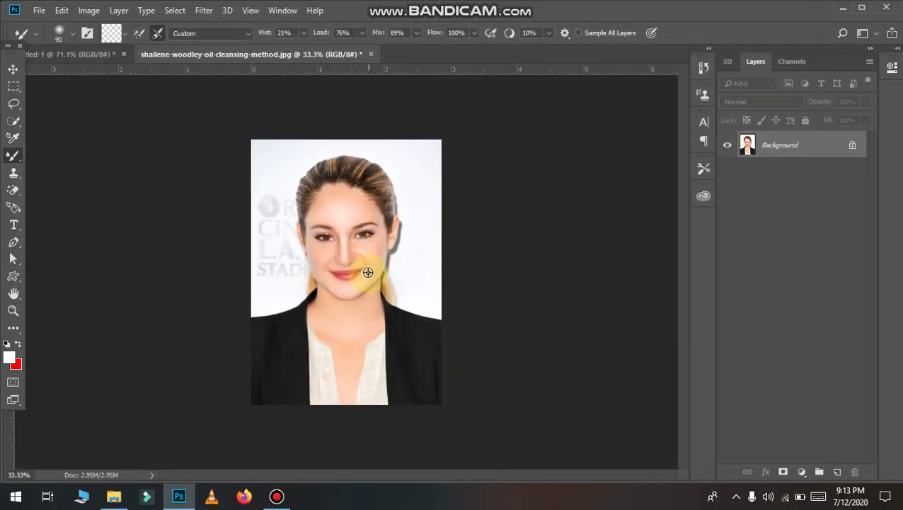
scroll(361, 255, "up", 4)
scroll(350, 248, "up", 1)
scroll(347, 249, "down", 3)
scroll(323, 262, "up", 2)
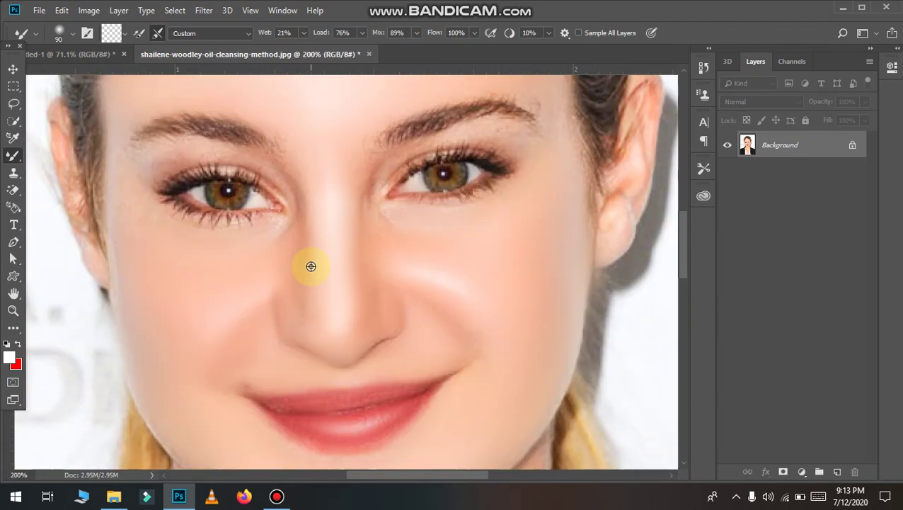
scroll(311, 268, "down", 2)
scroll(309, 268, "up", 1)
scroll(318, 272, "down", 1)
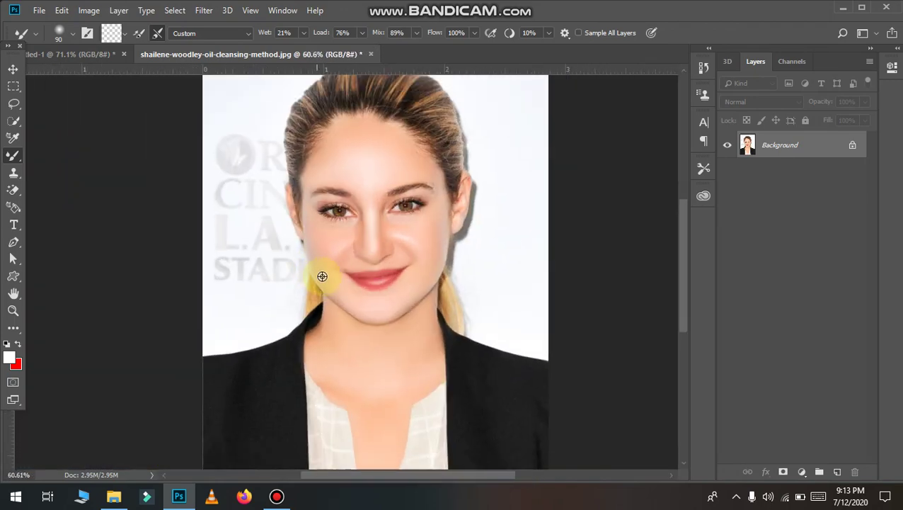
scroll(326, 275, "up", 1)
scroll(331, 263, "down", 2)
scroll(324, 262, "up", 2)
scroll(325, 263, "down", 1)
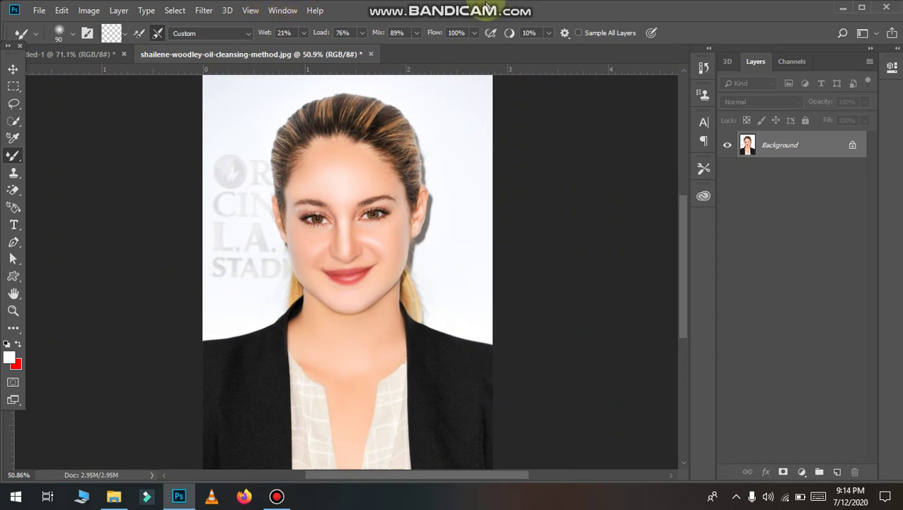
key("Return")
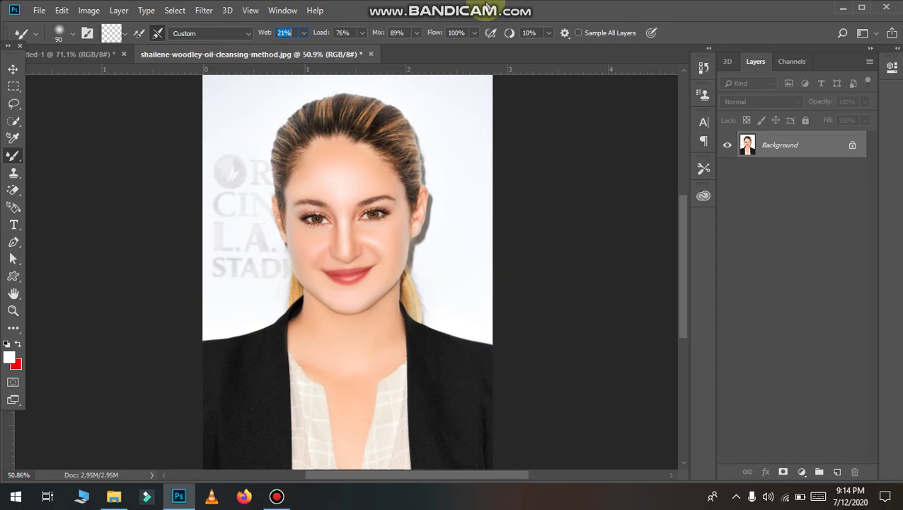